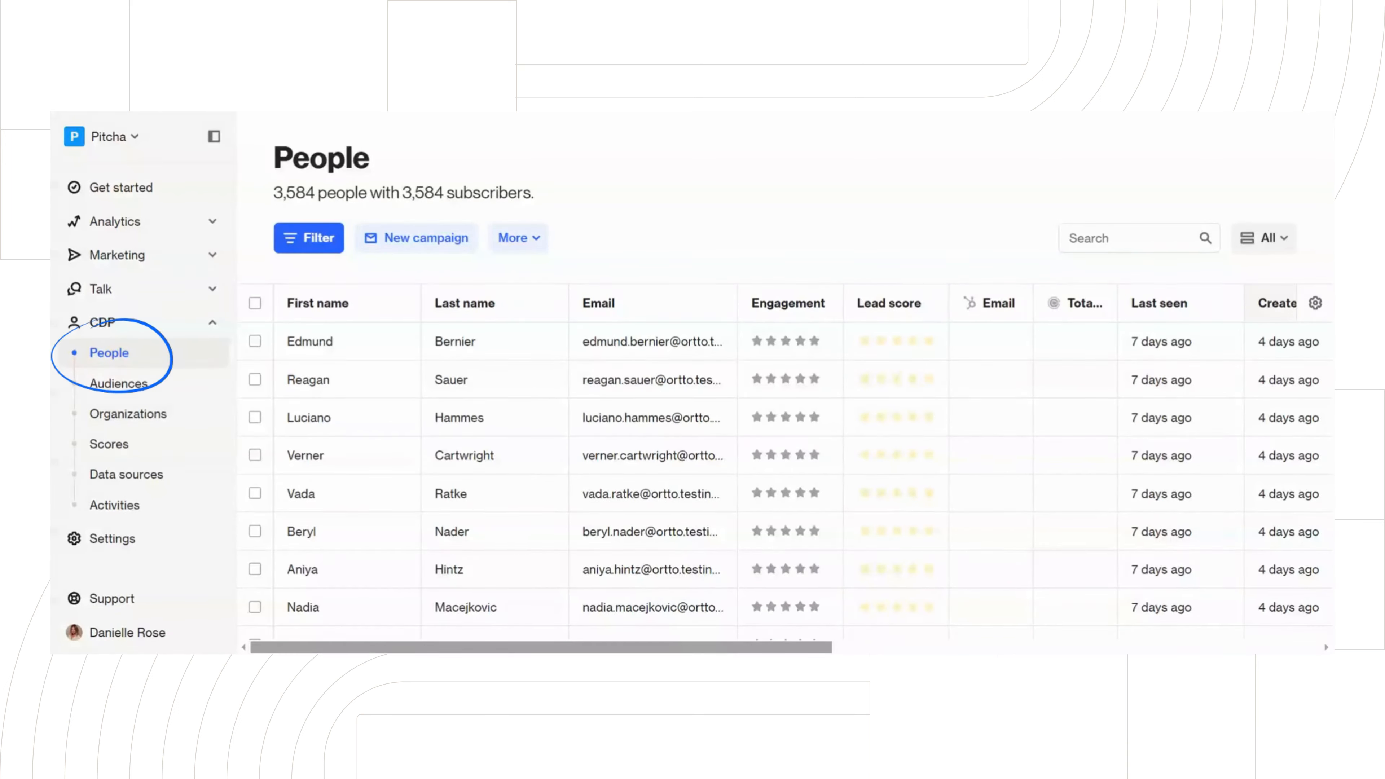
Examine the available people filters, from the general and integration categories to the activity-based email filters.
{"action": "left_click", "coordinate": [305, 240]}
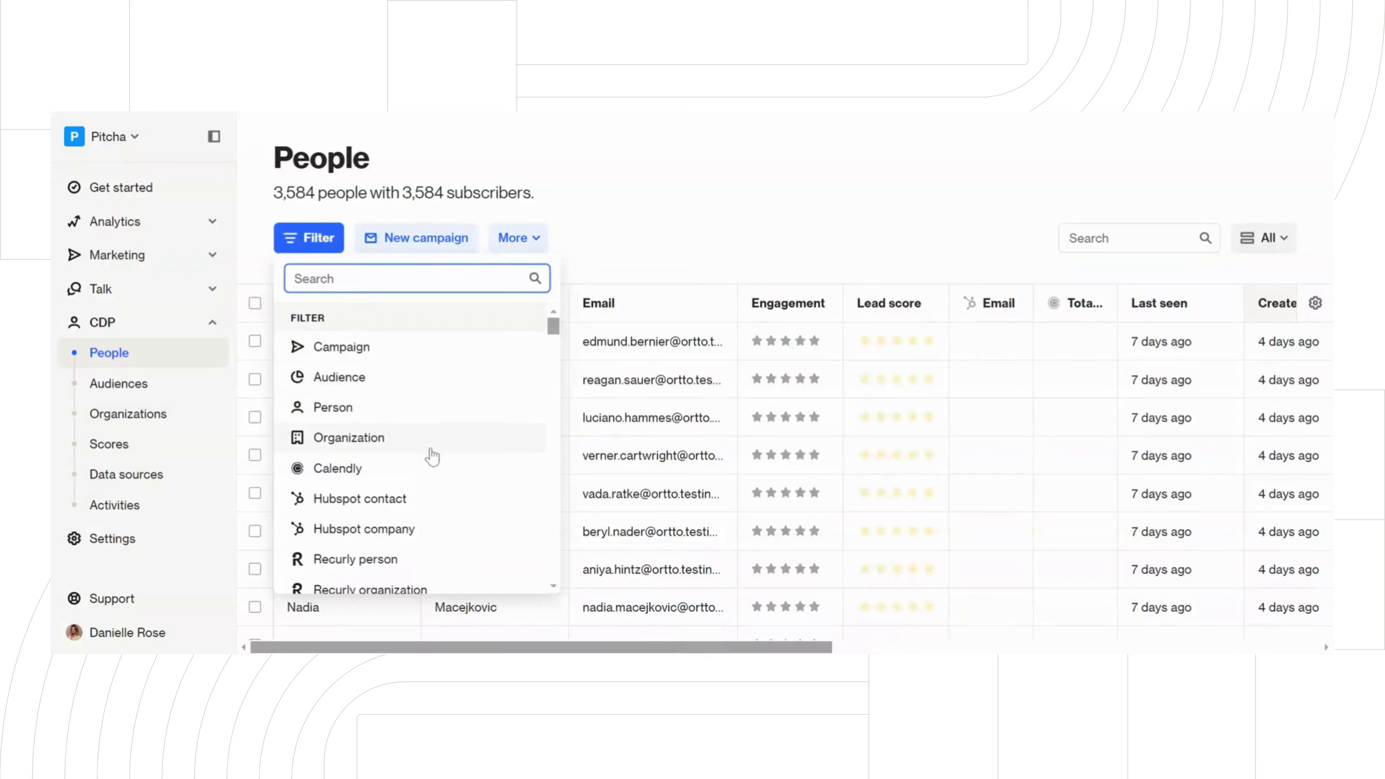
{"action": "scroll", "coordinate": [433, 458], "scroll_direction": "down", "scroll_amount": 2}
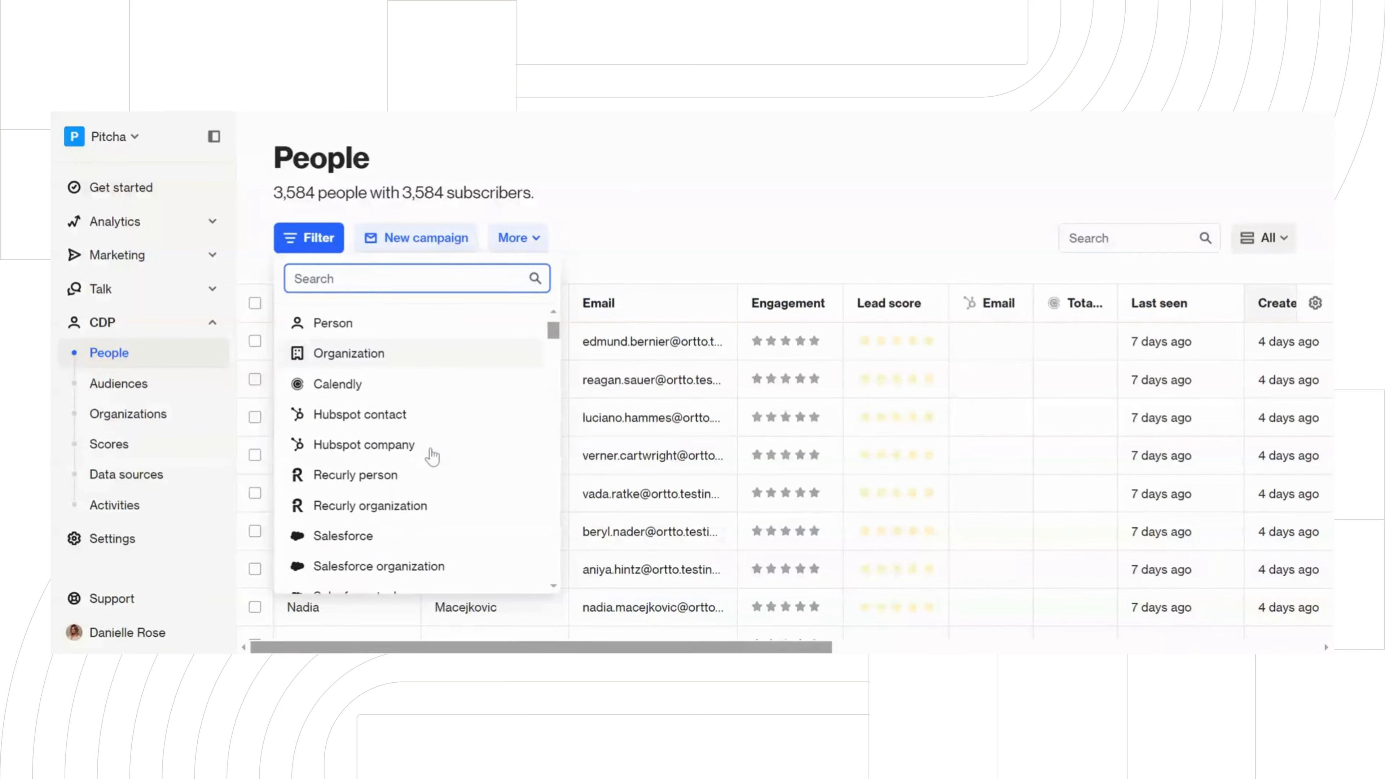
{"action": "scroll", "coordinate": [423, 401], "scroll_direction": "down", "scroll_amount": 5}
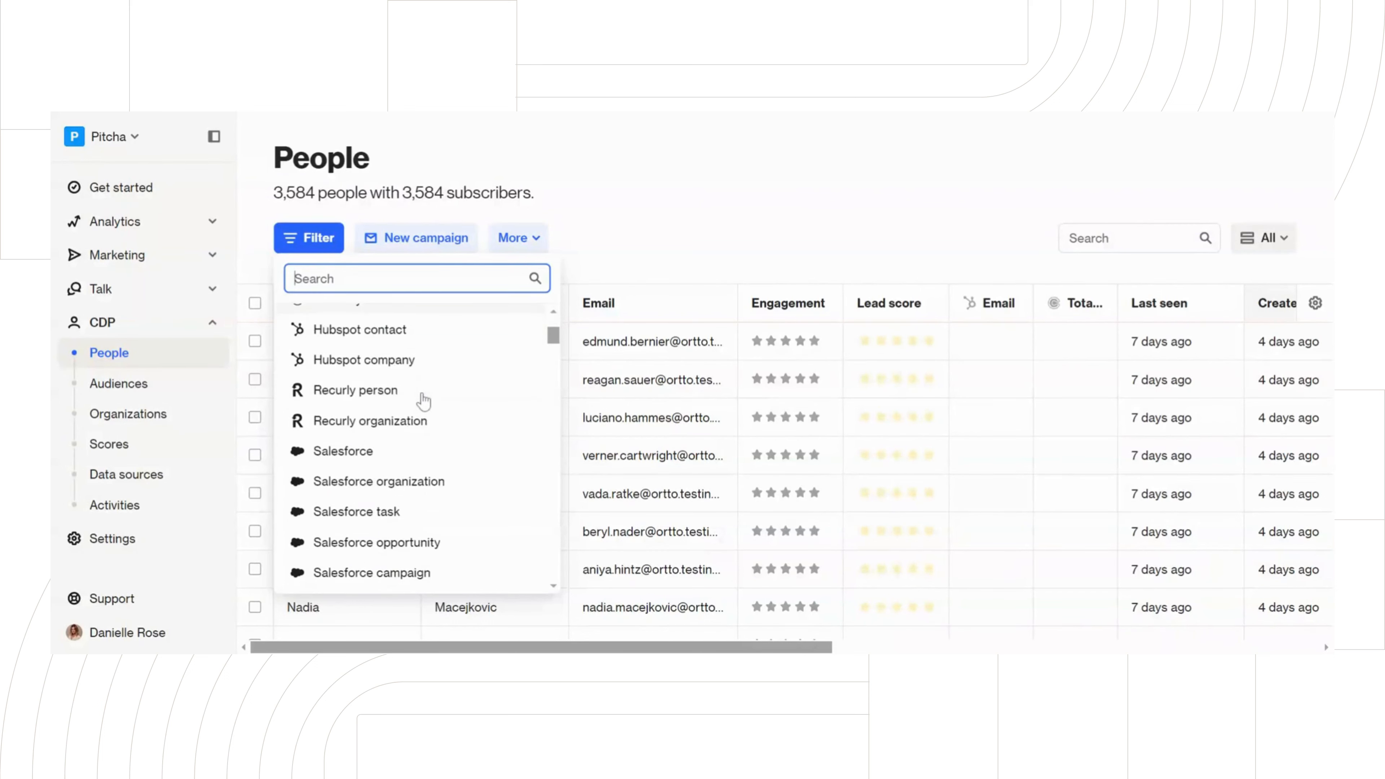
{"action": "scroll", "coordinate": [424, 401], "scroll_direction": "down", "scroll_amount": 1}
{"action": "scroll", "coordinate": [424, 414], "scroll_direction": "down", "scroll_amount": 6}
{"action": "scroll", "coordinate": [424, 457], "scroll_direction": "down", "scroll_amount": 2}
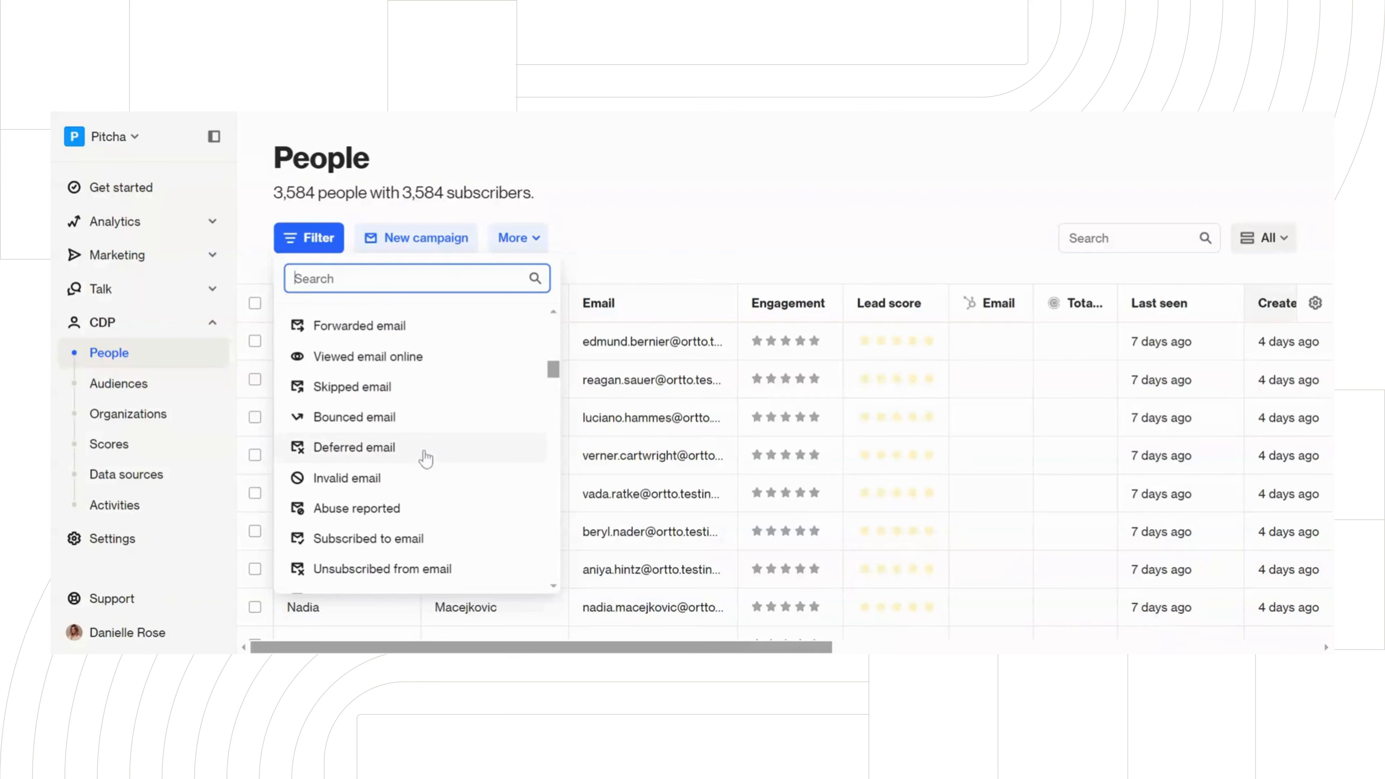
{"action": "scroll", "coordinate": [413, 484], "scroll_direction": "up", "scroll_amount": 4}
{"action": "scroll", "coordinate": [414, 484], "scroll_direction": "up", "scroll_amount": 3}
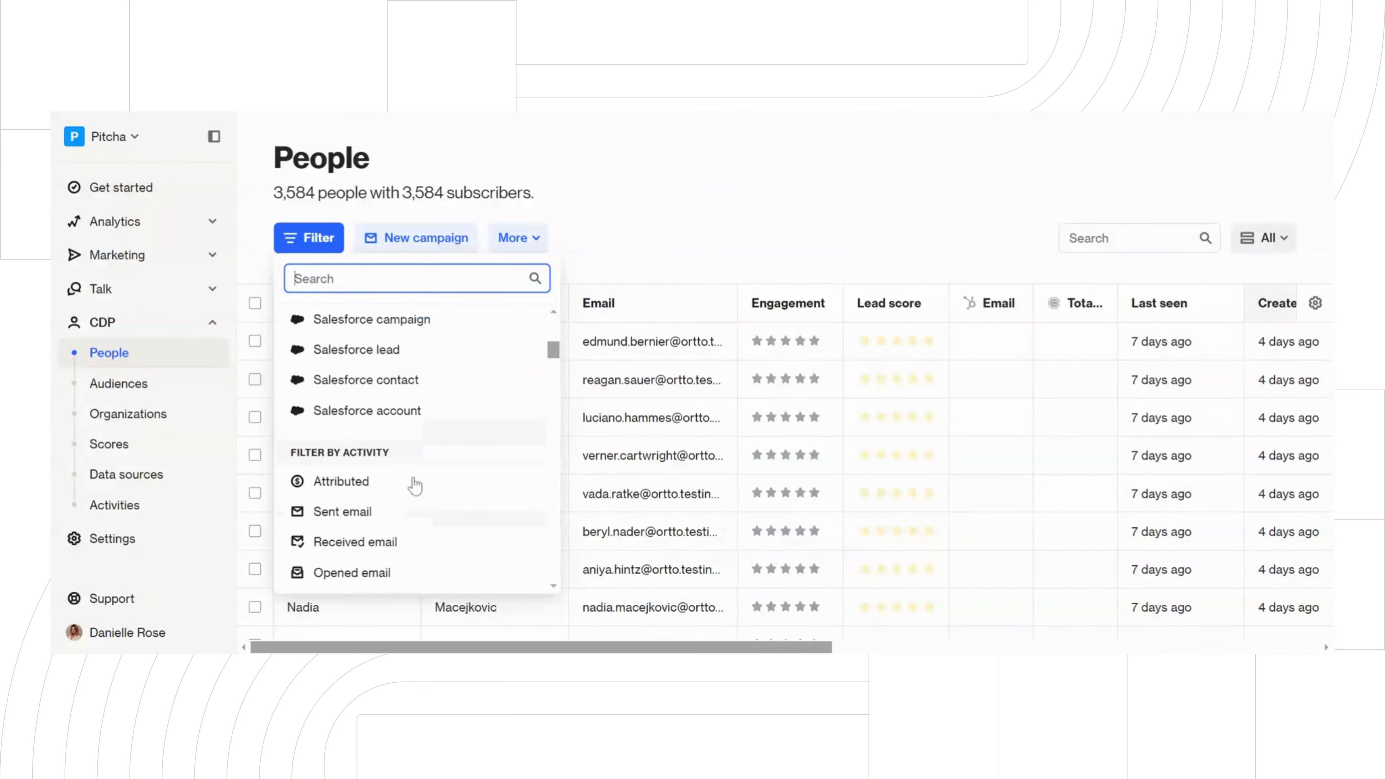
{"action": "scroll", "coordinate": [415, 484], "scroll_direction": "up", "scroll_amount": 4}
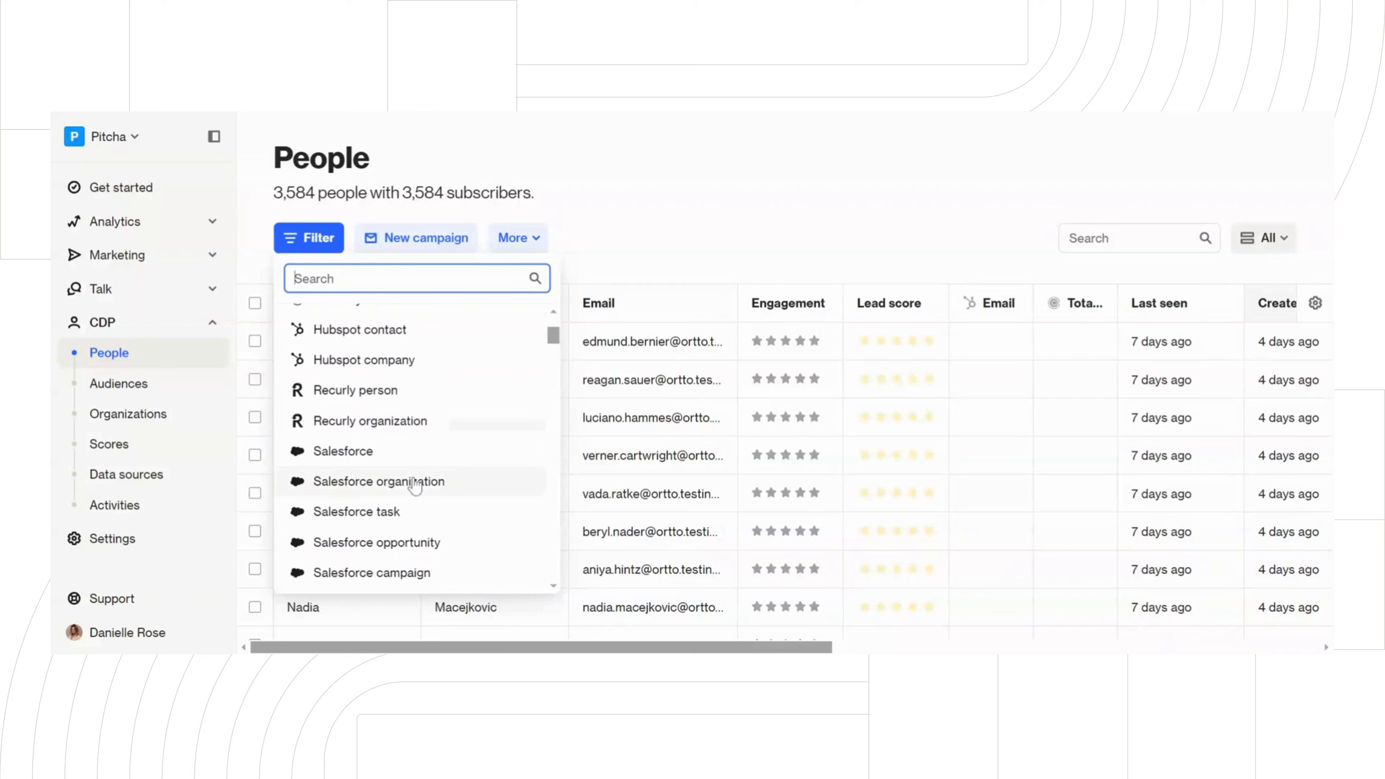
{"action": "scroll", "coordinate": [416, 486], "scroll_direction": "up", "scroll_amount": 3}
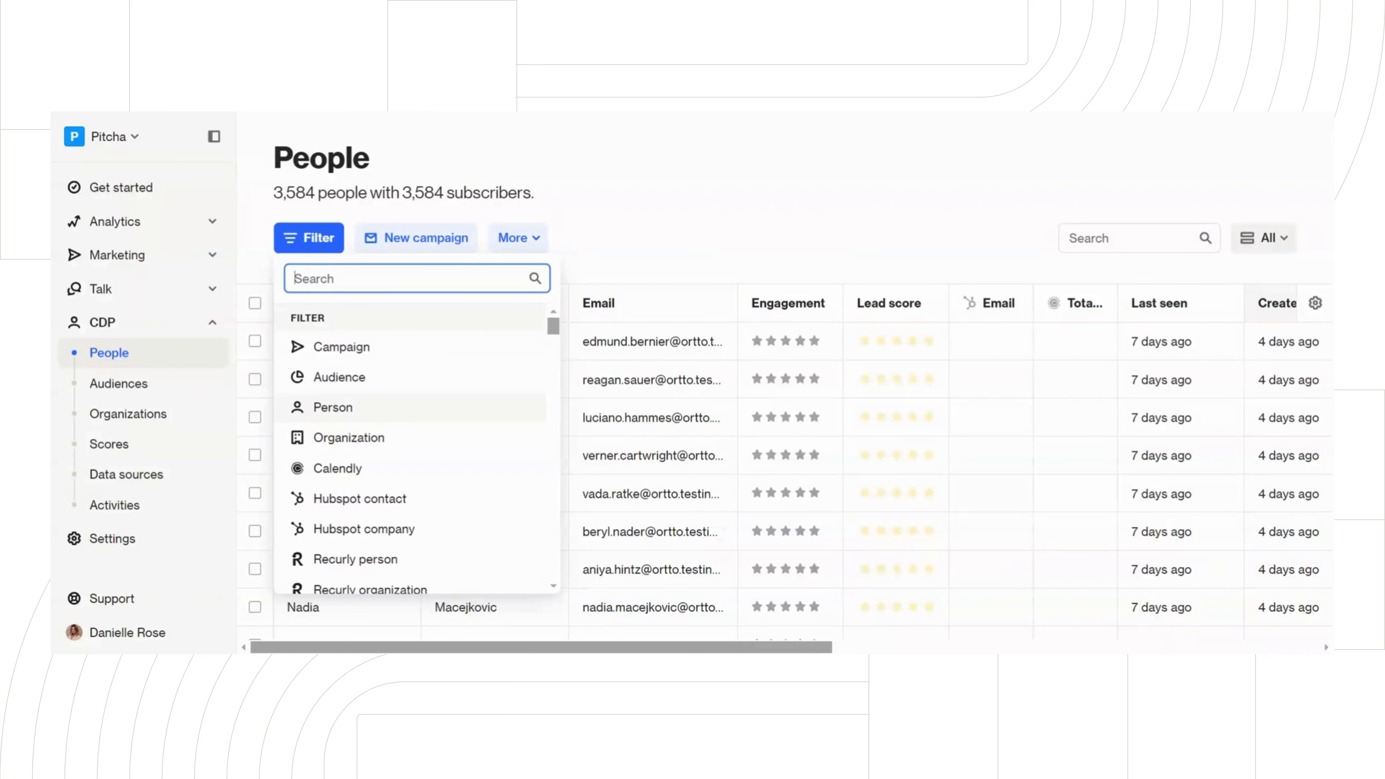
Start a First name filter from the Person fields and examine the conditions it offers.
{"action": "left_click", "coordinate": [392, 408]}
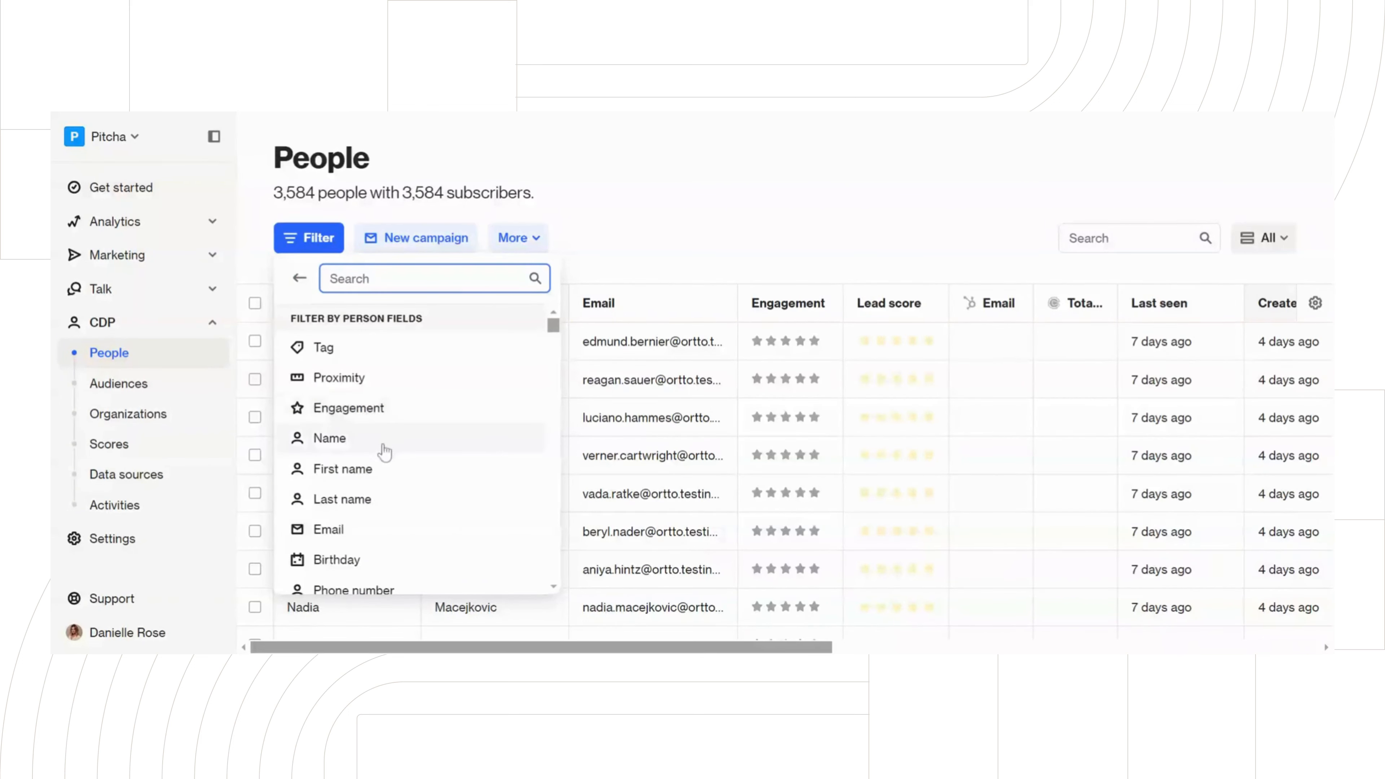
{"action": "left_click", "coordinate": [344, 470]}
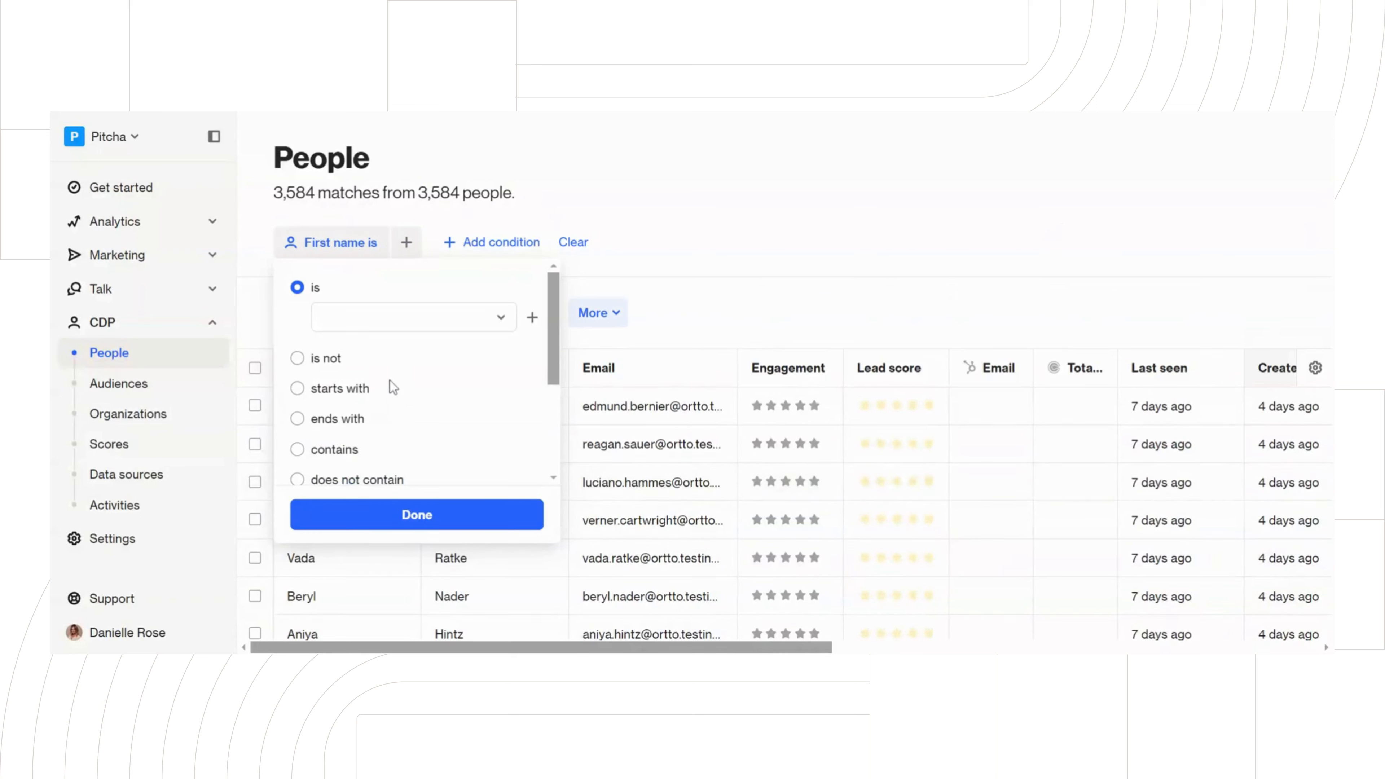
{"action": "scroll", "coordinate": [390, 381], "scroll_direction": "down", "scroll_amount": 2}
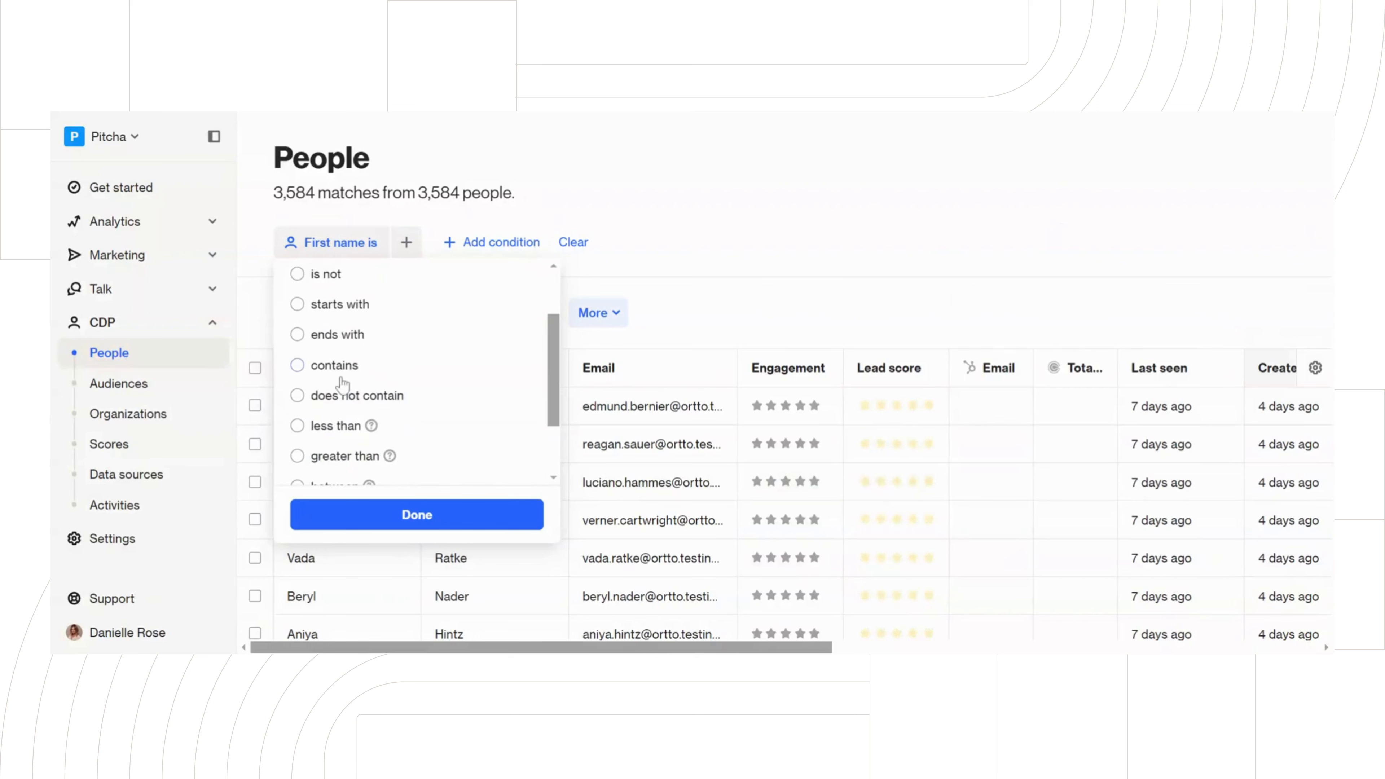
{"action": "scroll", "coordinate": [341, 383], "scroll_direction": "down", "scroll_amount": 2}
{"action": "scroll", "coordinate": [338, 391], "scroll_direction": "down", "scroll_amount": 1}
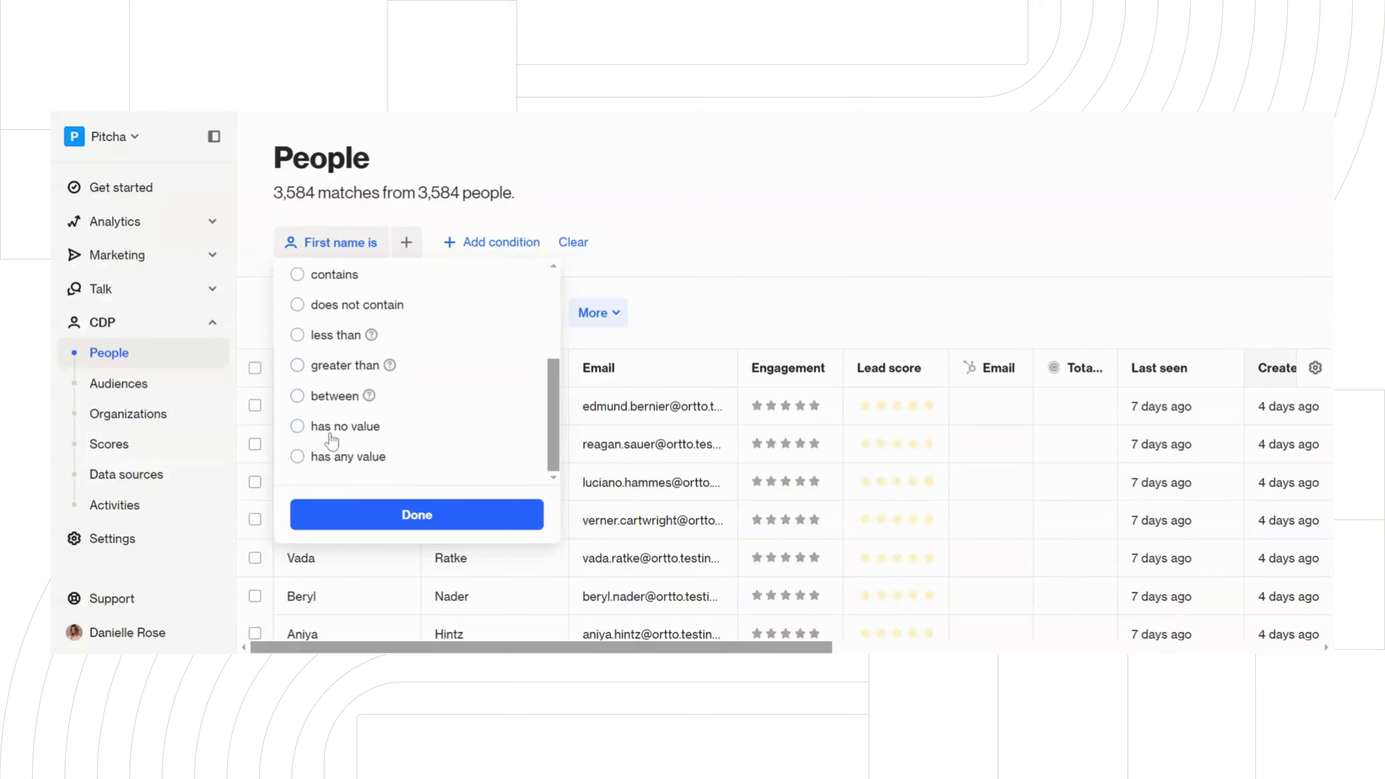
{"action": "scroll", "coordinate": [332, 440], "scroll_direction": "up", "scroll_amount": 5}
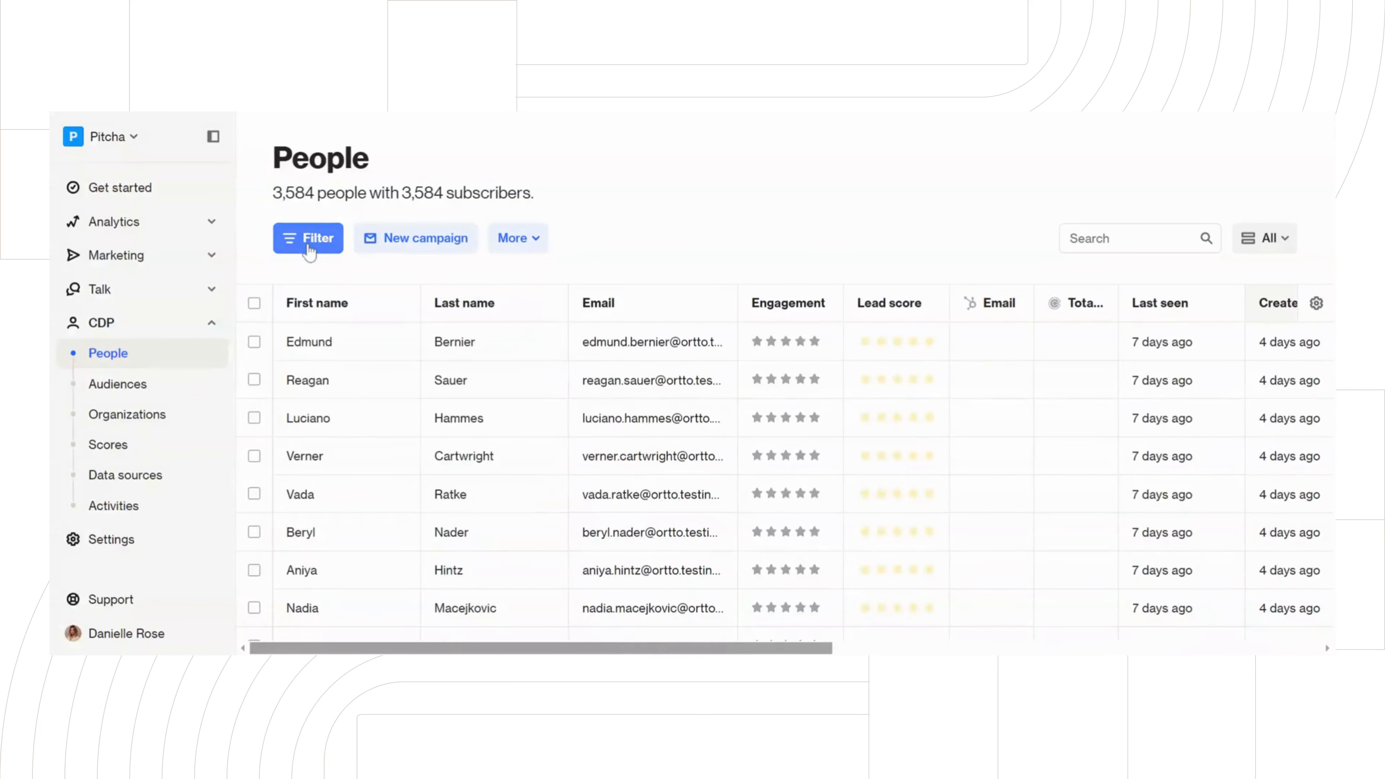
Find the Birthday person filter, examine its relative and absolute date conditions, and remove it.
{"action": "left_click", "coordinate": [309, 240]}
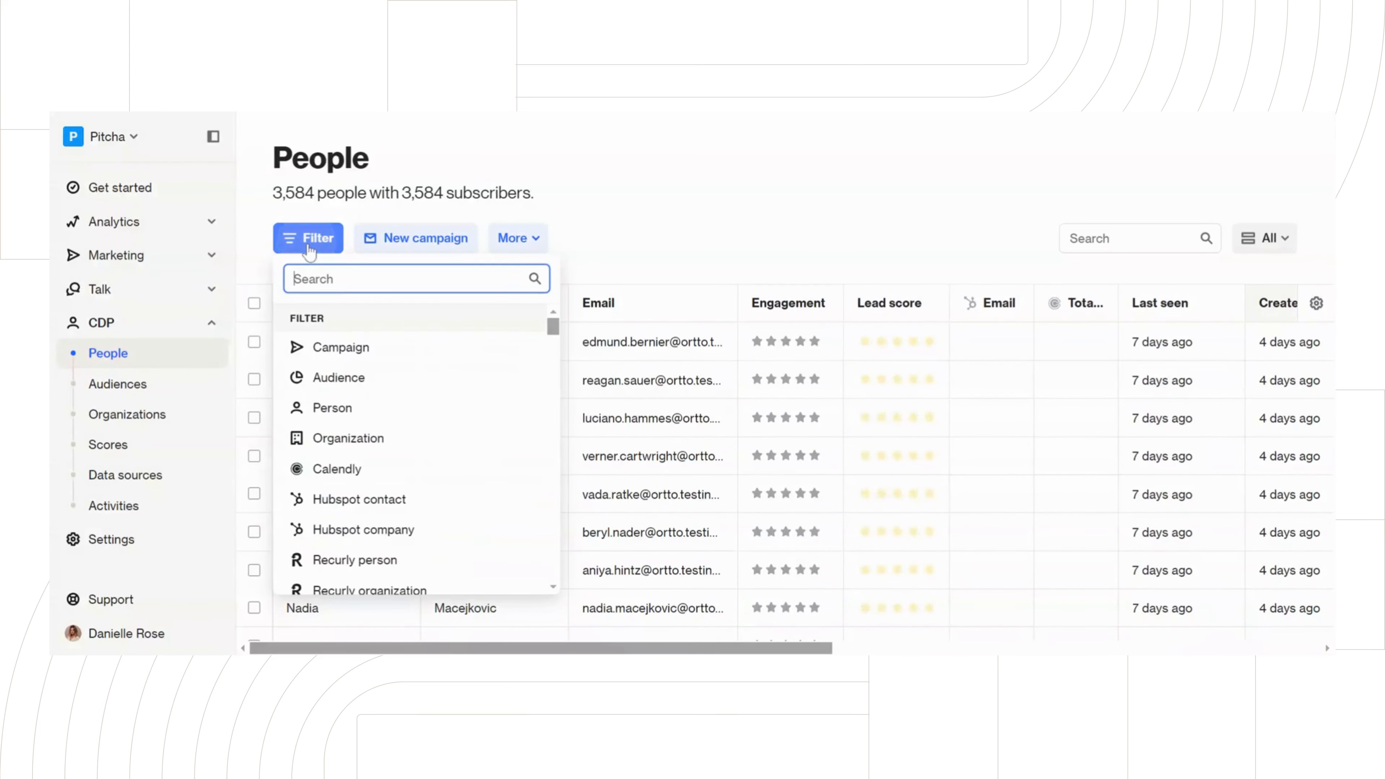
{"action": "type", "text": "birthday"}
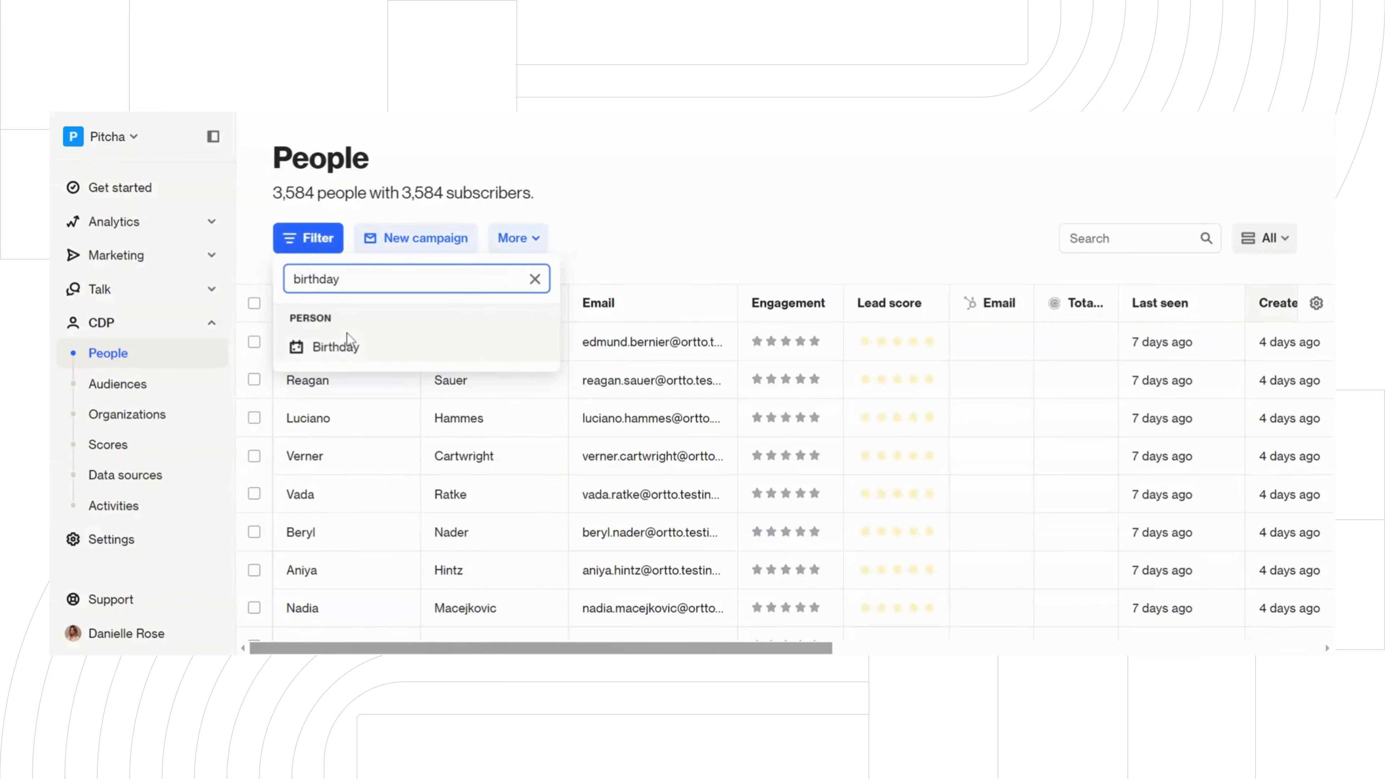
{"action": "left_click", "coordinate": [346, 343]}
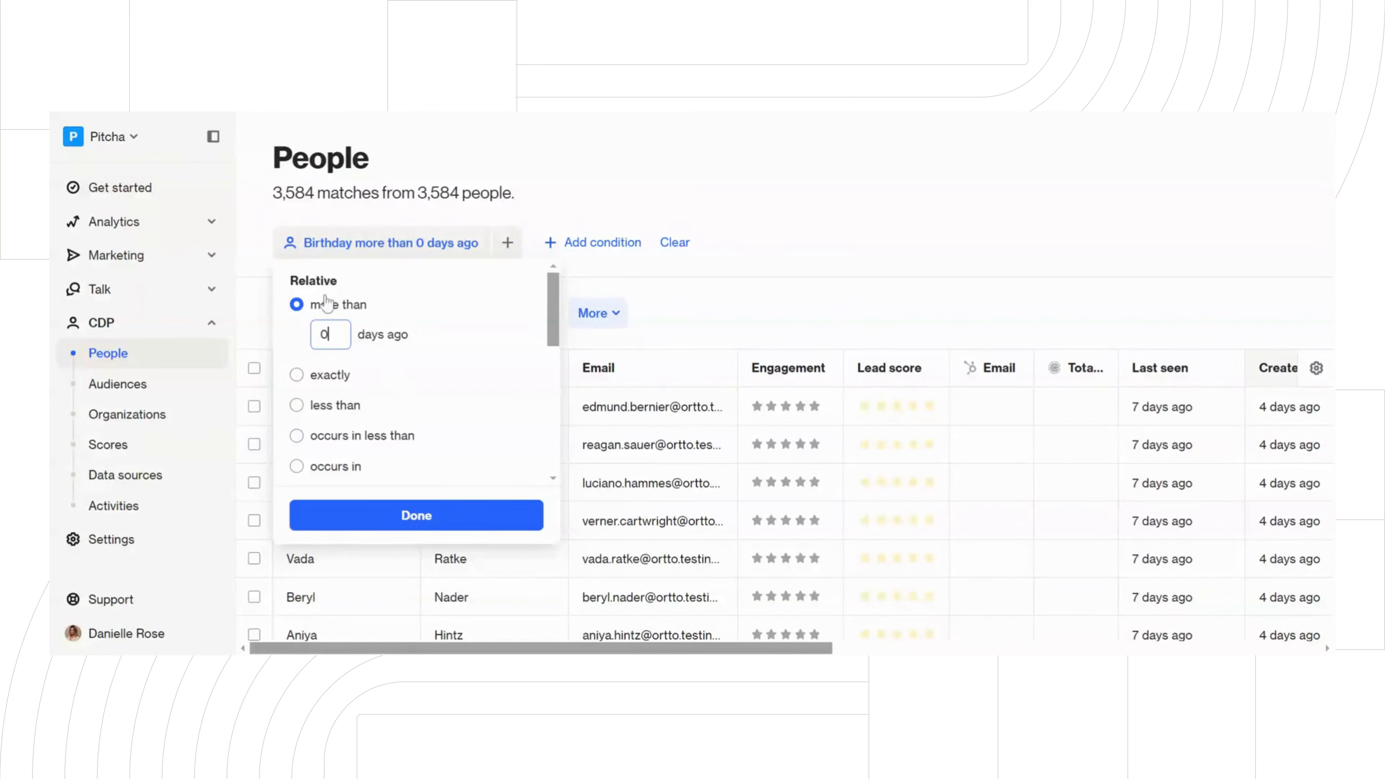
{"action": "scroll", "coordinate": [420, 355], "scroll_direction": "down", "scroll_amount": 2}
{"action": "scroll", "coordinate": [420, 355], "scroll_direction": "down", "scroll_amount": 5}
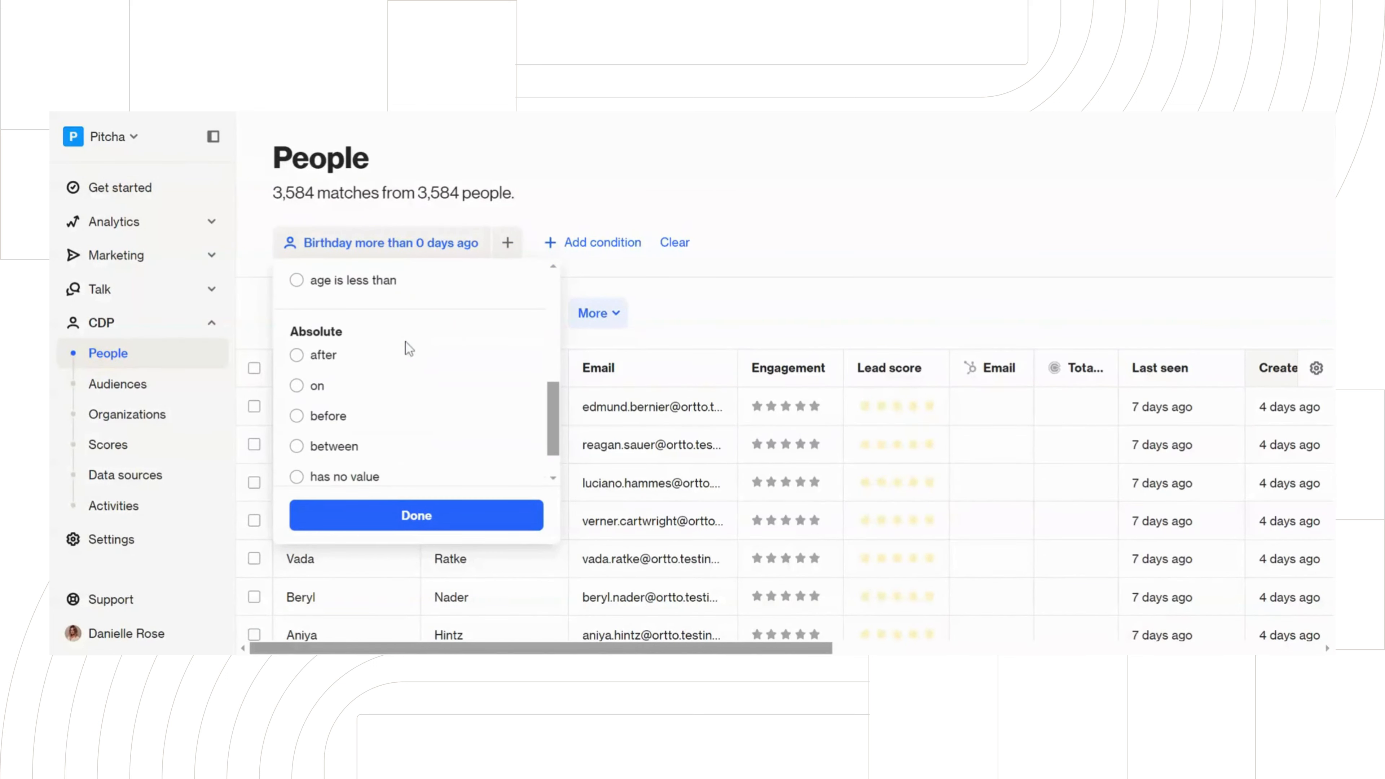
{"action": "scroll", "coordinate": [383, 404], "scroll_direction": "up", "scroll_amount": 5}
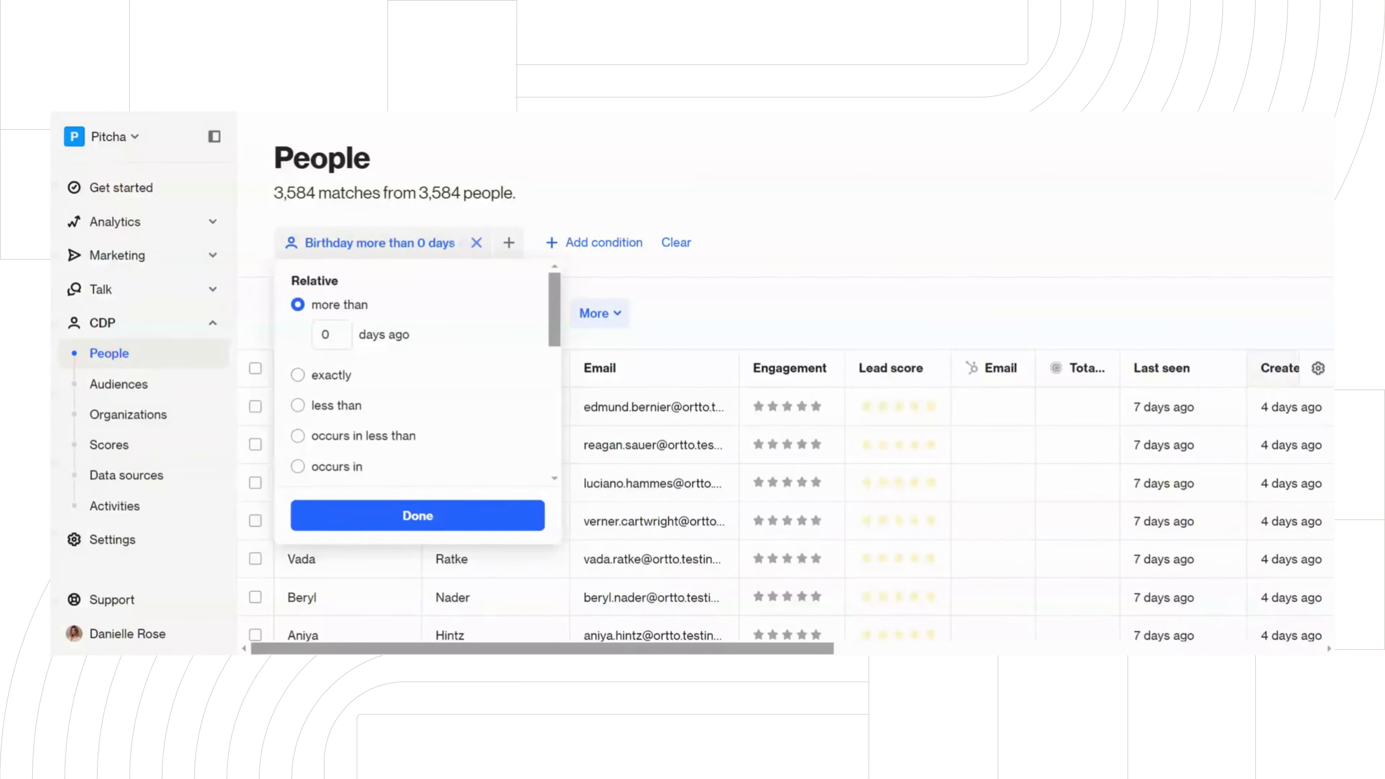
{"action": "left_click", "coordinate": [472, 244]}
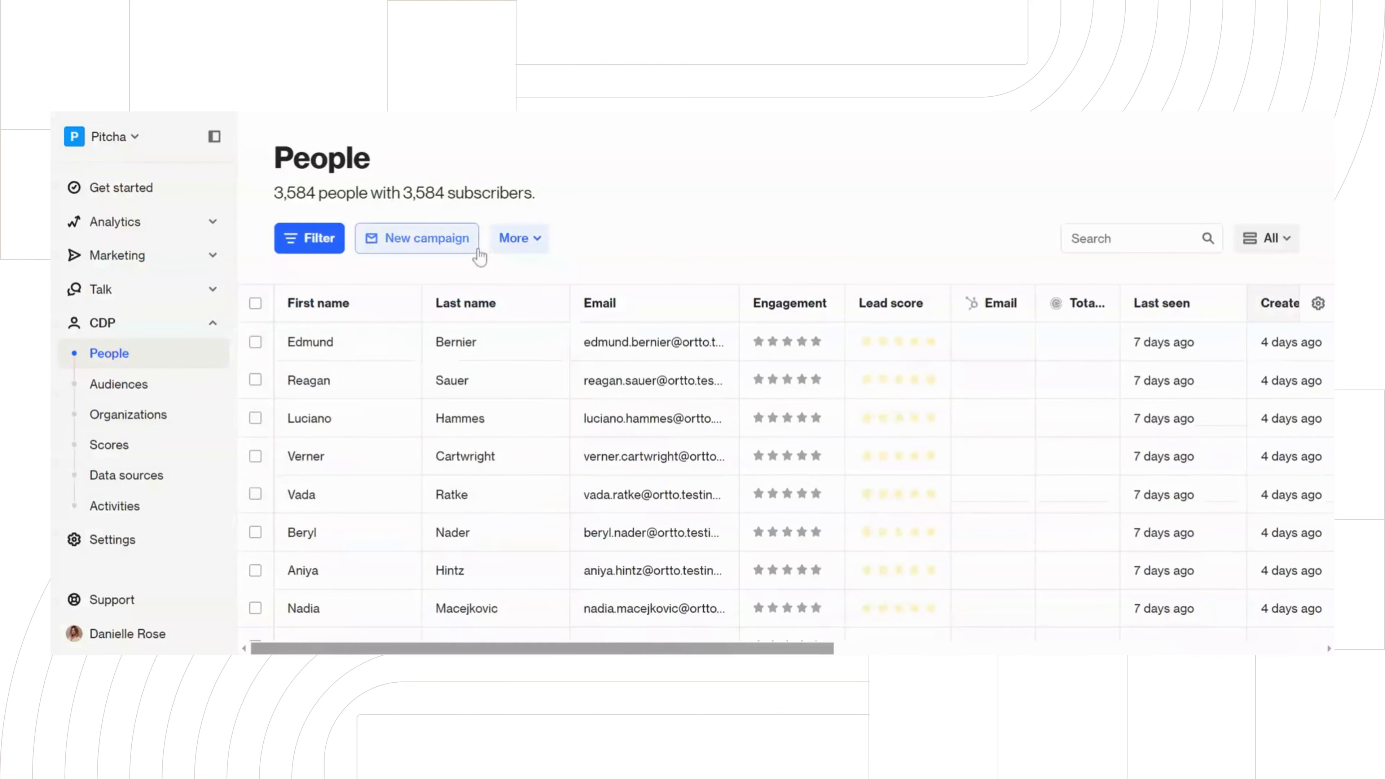
Add an Opened email activity filter based on whether the activity has or has not occurred.
{"action": "left_click", "coordinate": [312, 256]}
{"action": "type", "text": "o"}
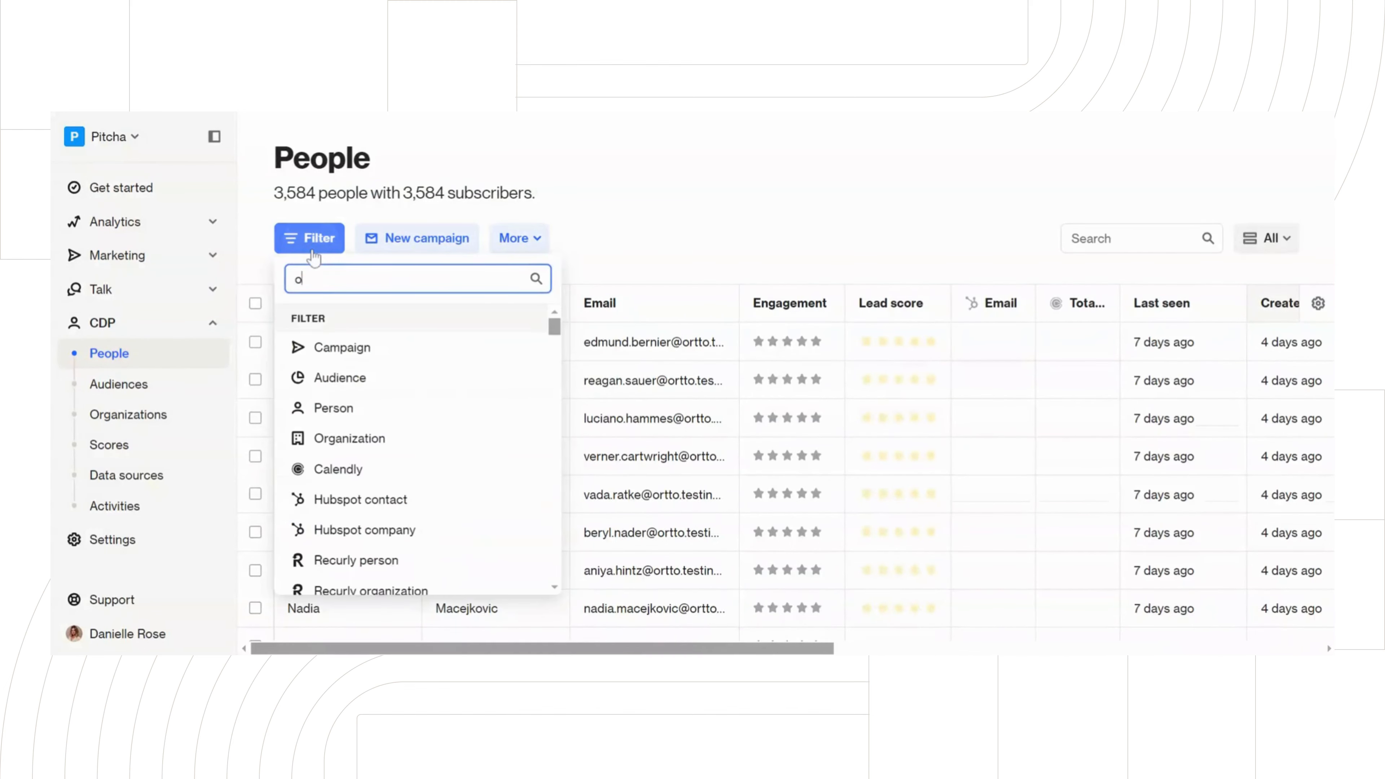
{"action": "type", "text": "pened"}
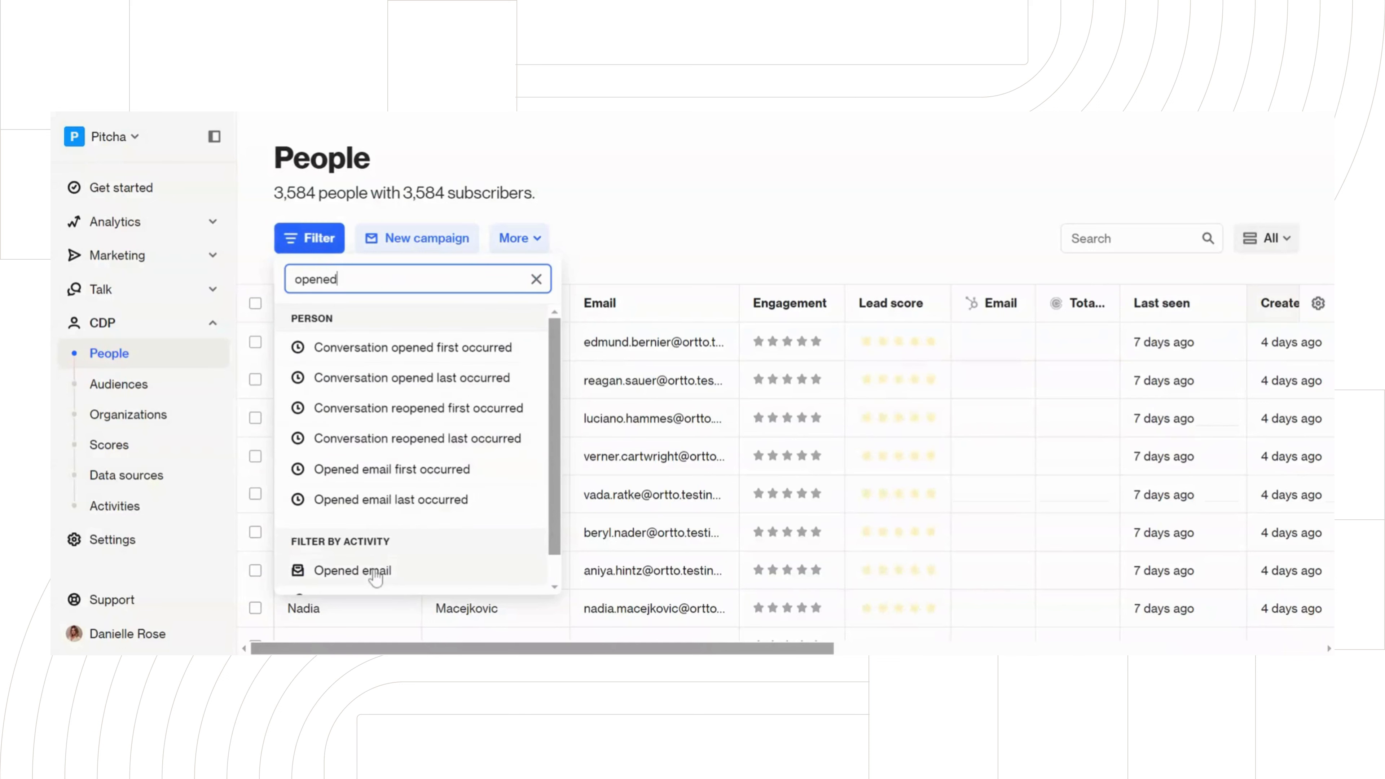
{"action": "left_click", "coordinate": [376, 573]}
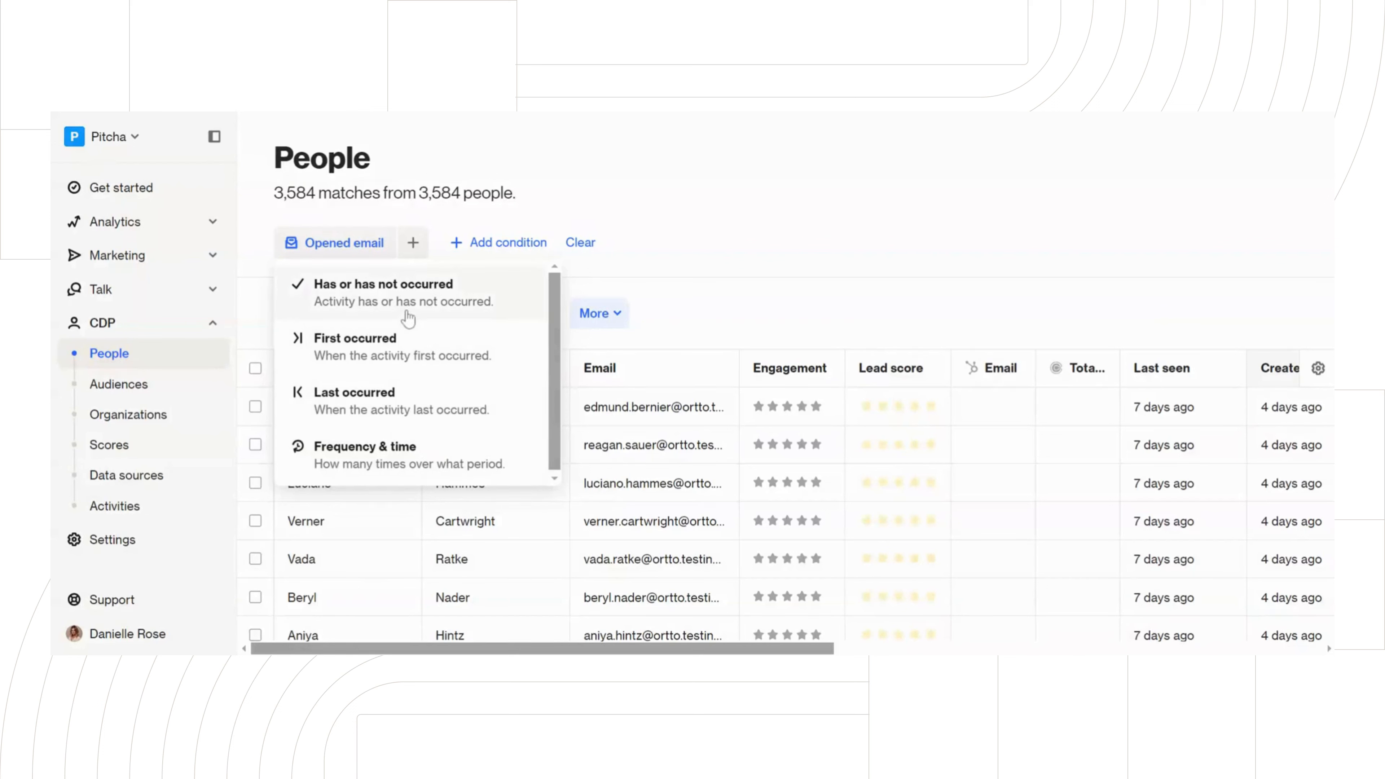
{"action": "left_click", "coordinate": [396, 309]}
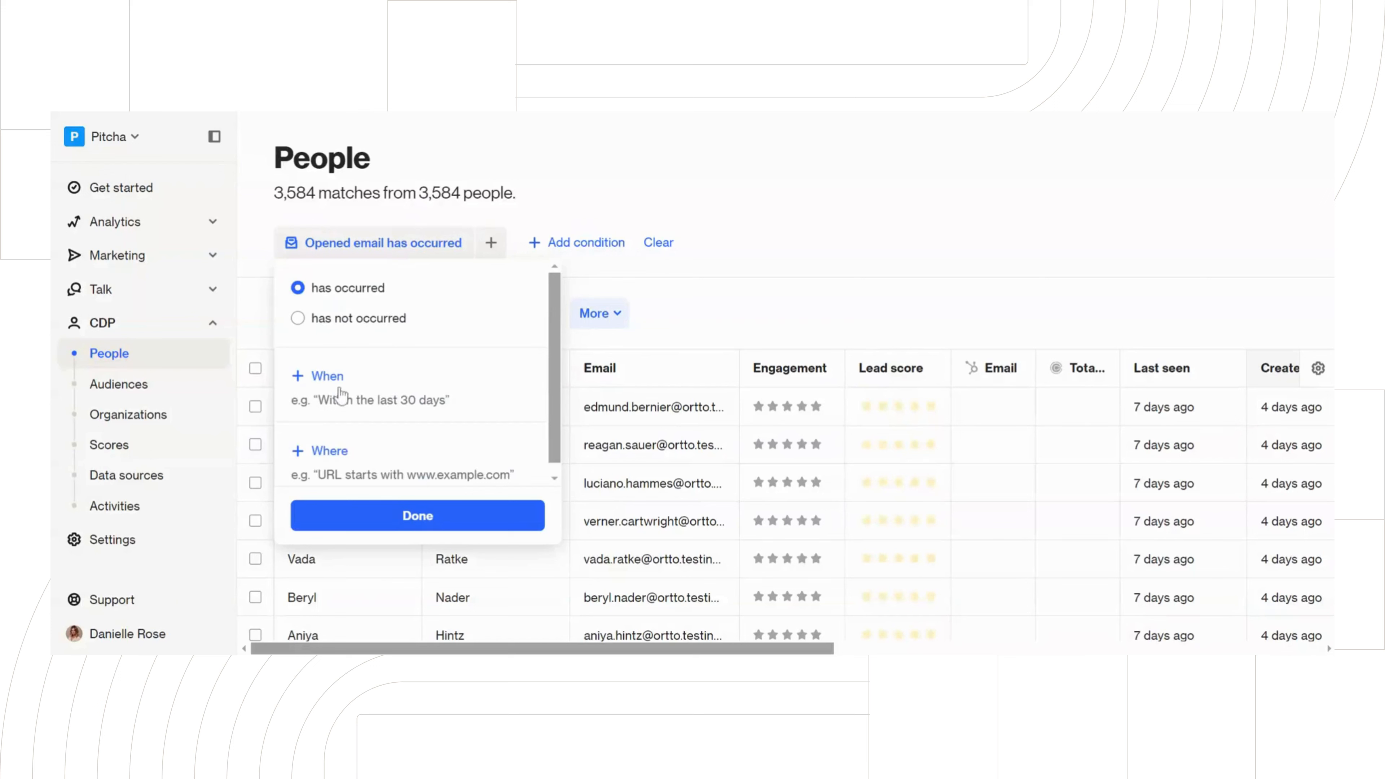
Limit the Opened email condition to activity in the last 30 days.
{"action": "left_click", "coordinate": [328, 377]}
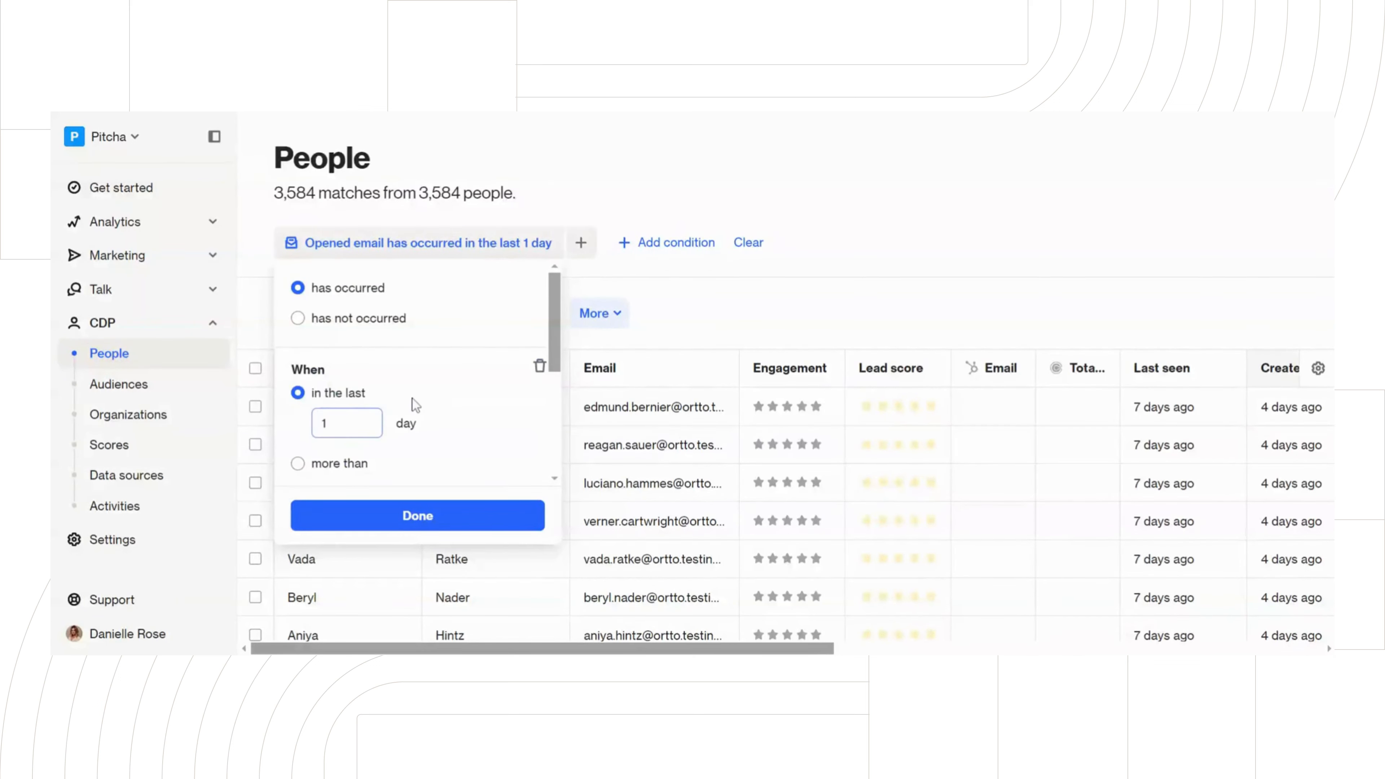
{"action": "left_click_drag", "start_coordinate": [339, 423], "coordinate": [306, 431]}
{"action": "type", "text": "30"}
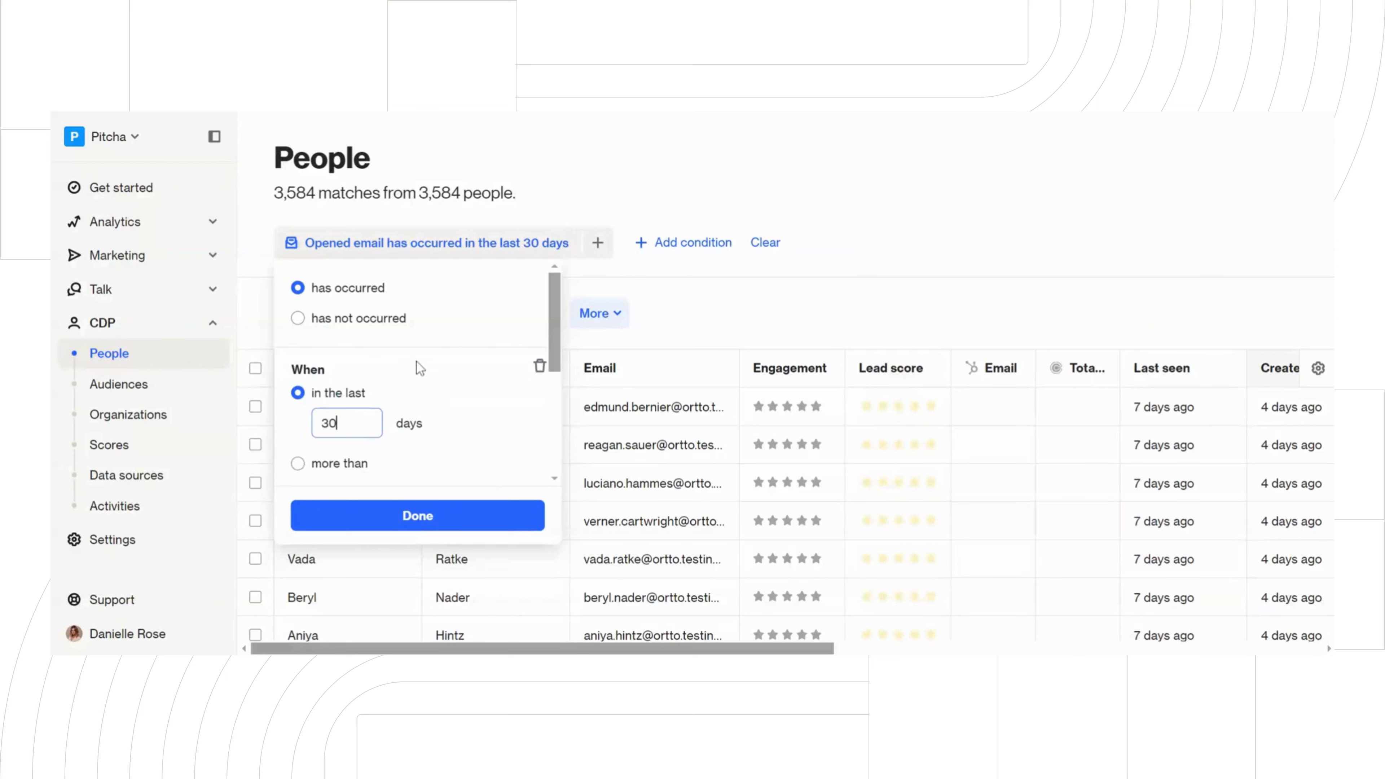
{"action": "scroll", "coordinate": [420, 369], "scroll_direction": "down", "scroll_amount": 3}
{"action": "scroll", "coordinate": [464, 471], "scroll_direction": "up", "scroll_amount": 3}
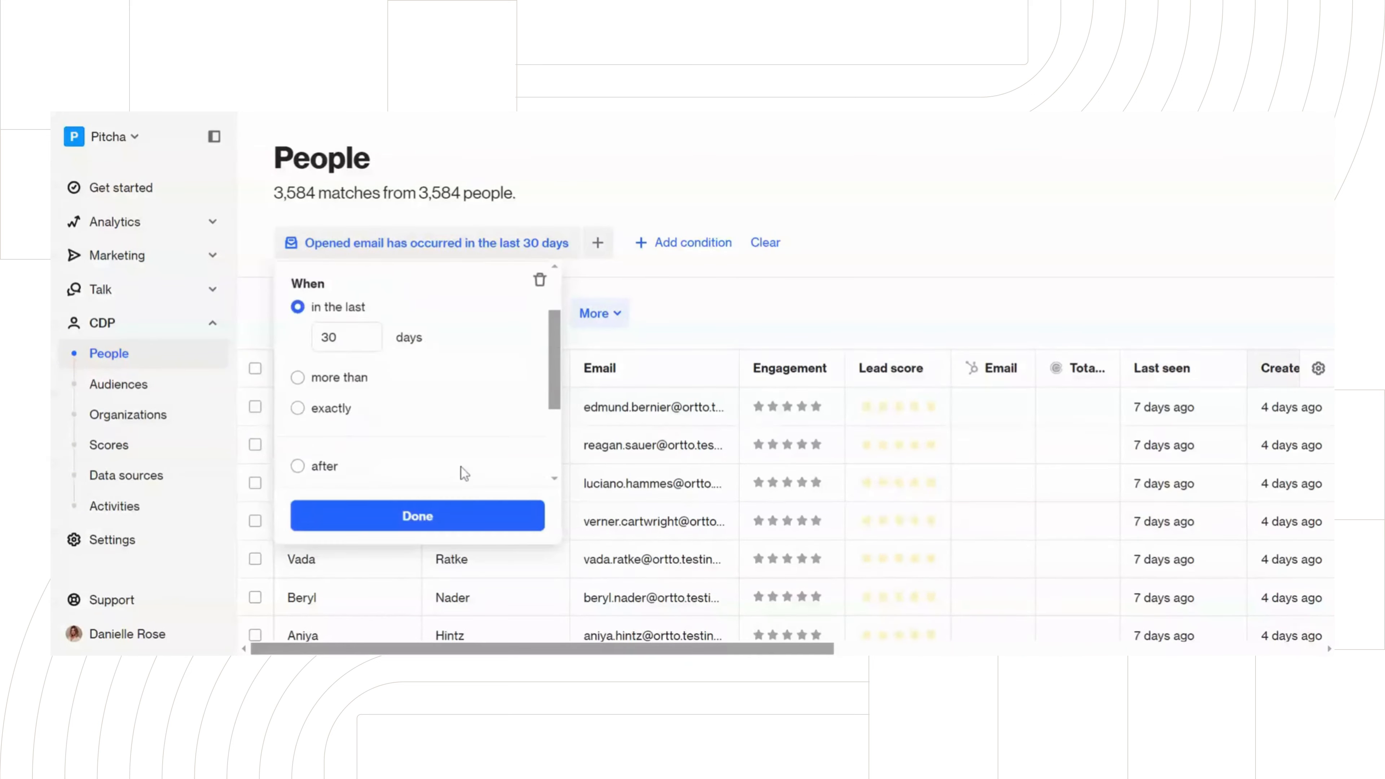
Add a Where condition to the Opened email filter and review the attributes it can use.
{"action": "scroll", "coordinate": [460, 467], "scroll_direction": "down", "scroll_amount": 5}
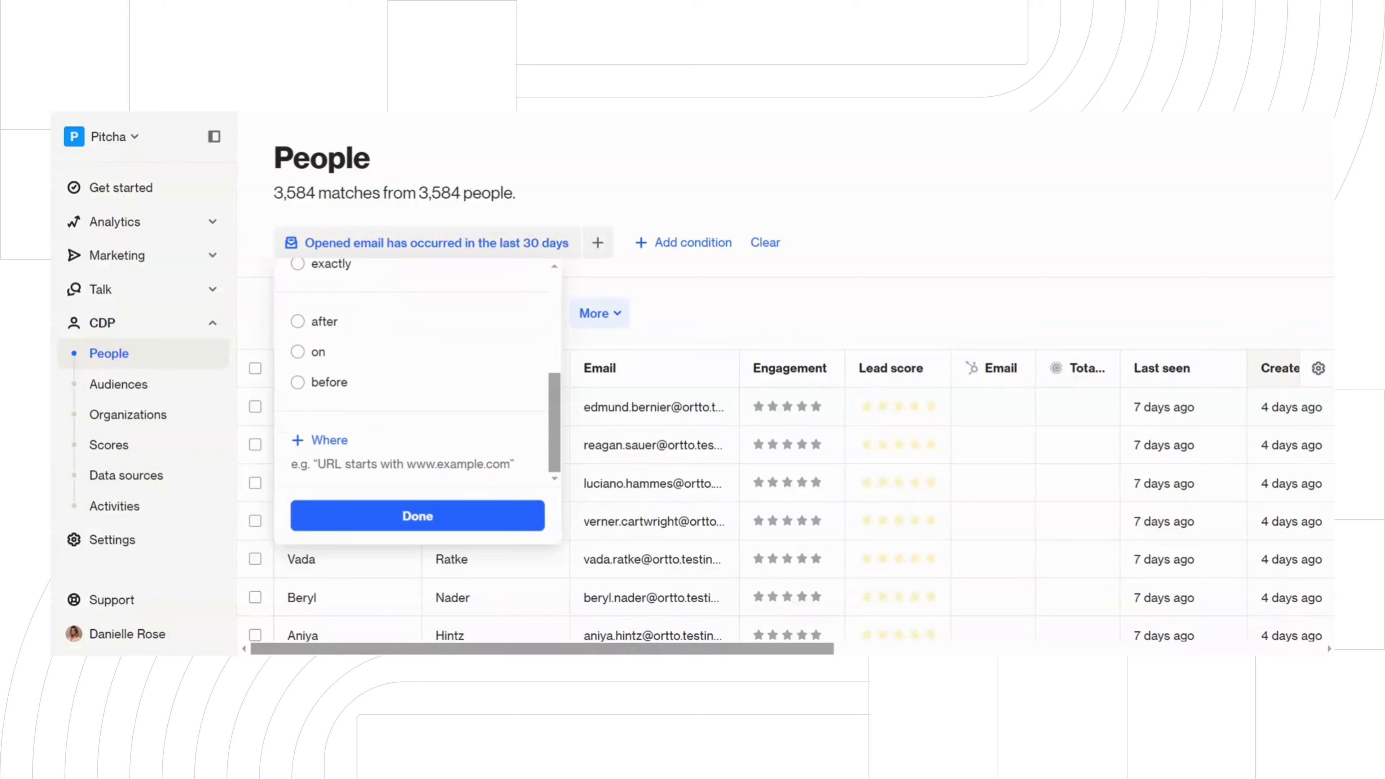
{"action": "left_click", "coordinate": [322, 440]}
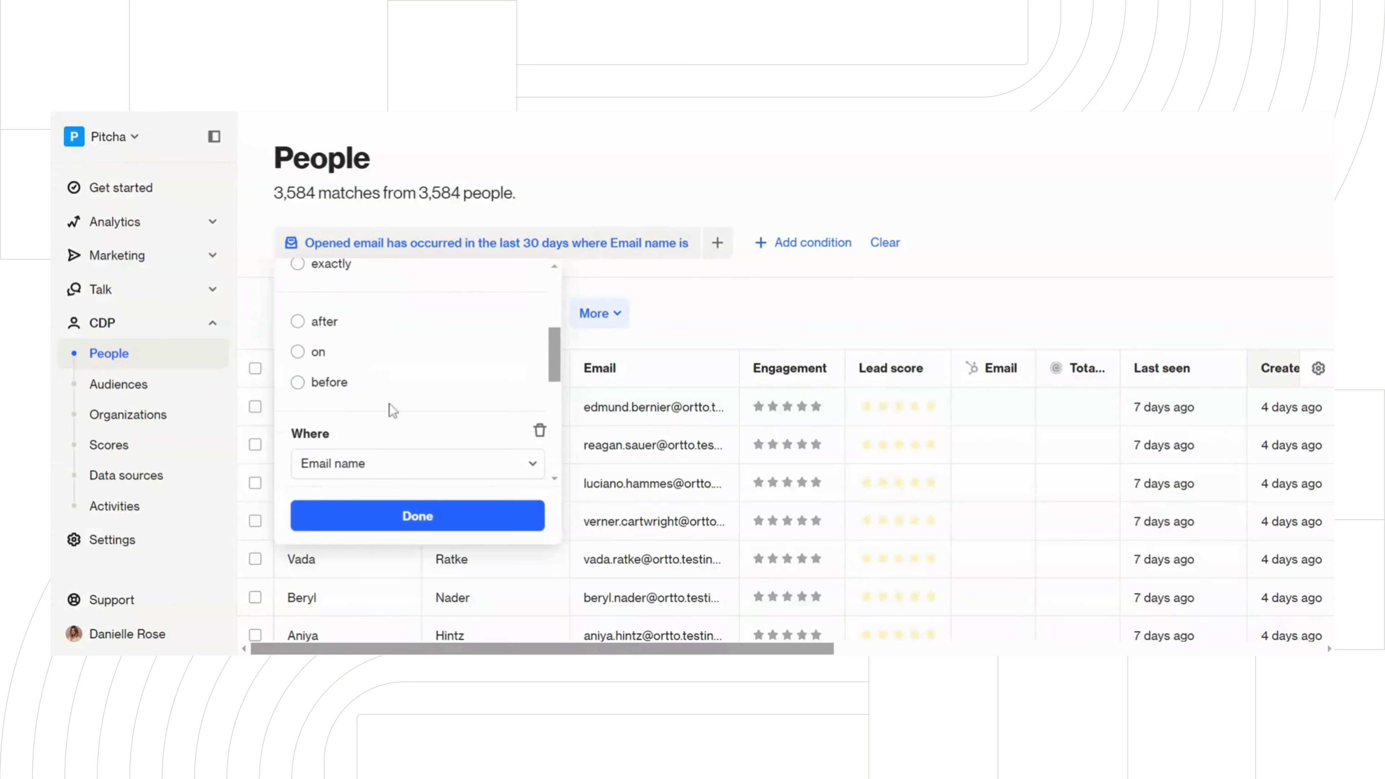
{"action": "scroll", "coordinate": [417, 368], "scroll_direction": "down", "scroll_amount": 3}
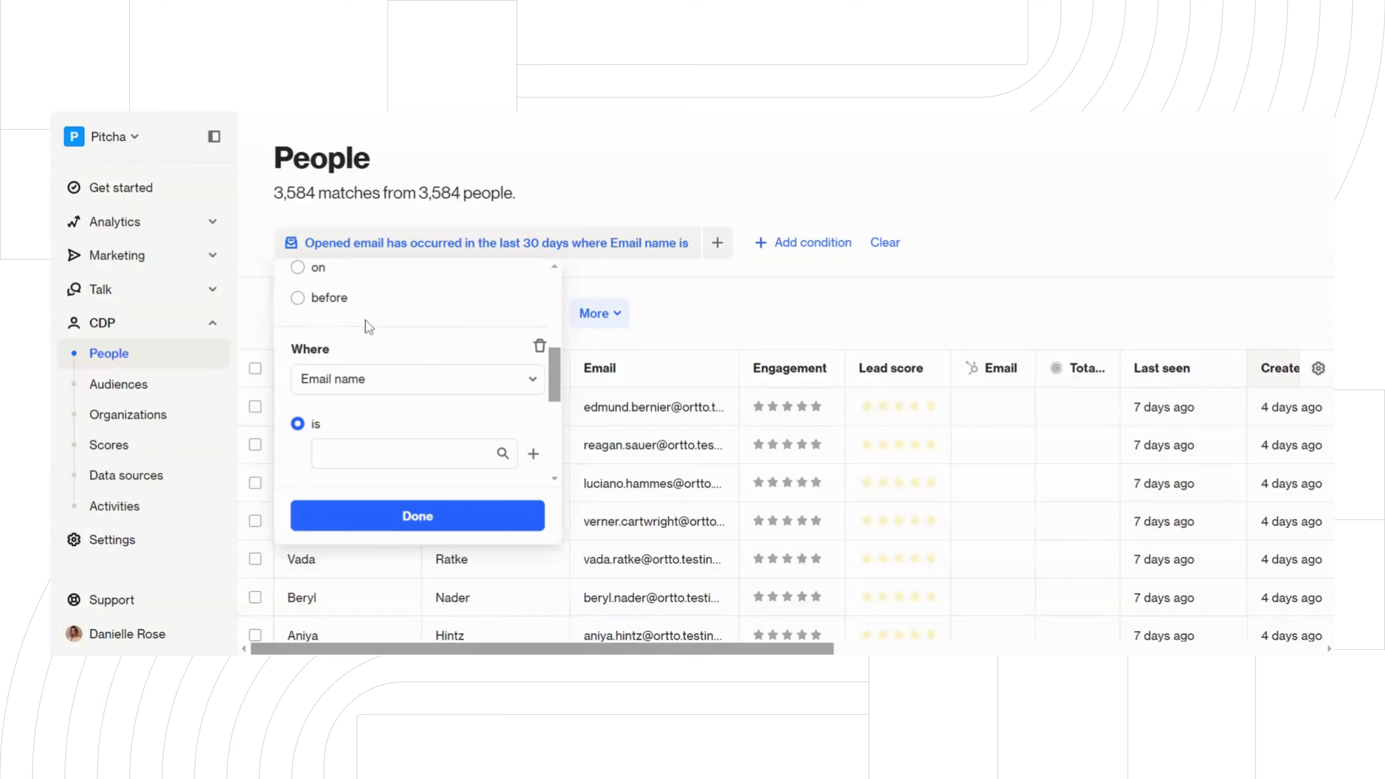
{"action": "left_click", "coordinate": [405, 381]}
{"action": "scroll", "coordinate": [408, 456], "scroll_direction": "down", "scroll_amount": 5}
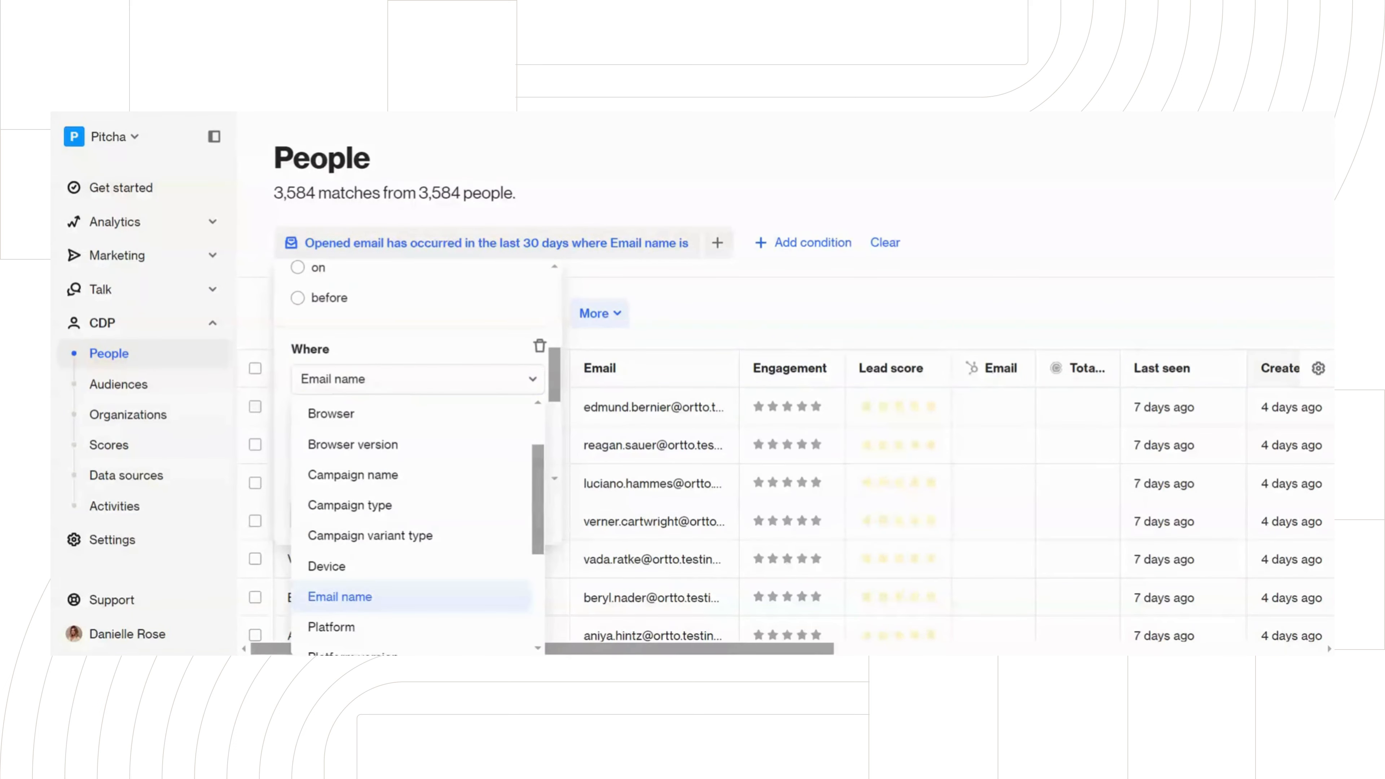
{"action": "scroll", "coordinate": [412, 459], "scroll_direction": "down", "scroll_amount": 3}
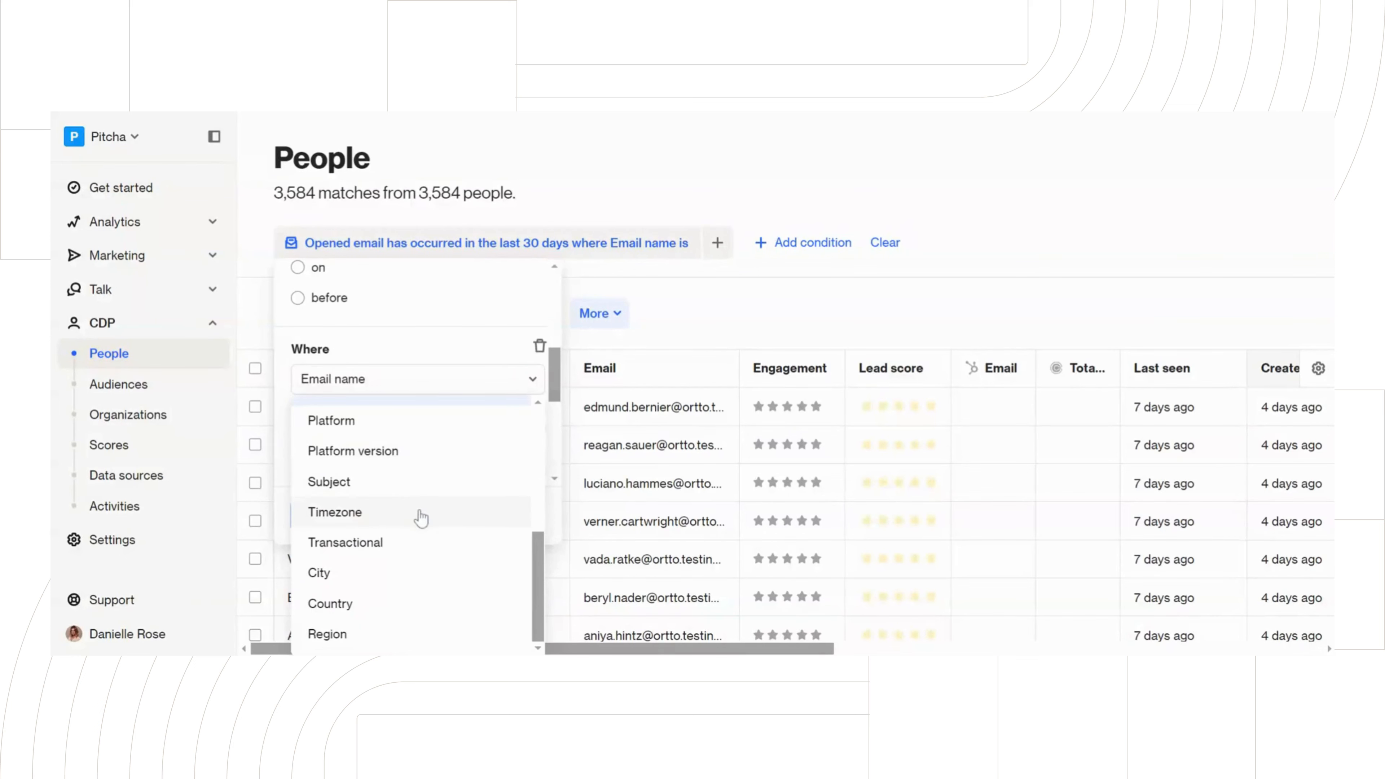
Close the Opened email condition settings and remove that filter from the people list.
{"action": "left_click", "coordinate": [421, 518]}
{"action": "left_click", "coordinate": [685, 251]}
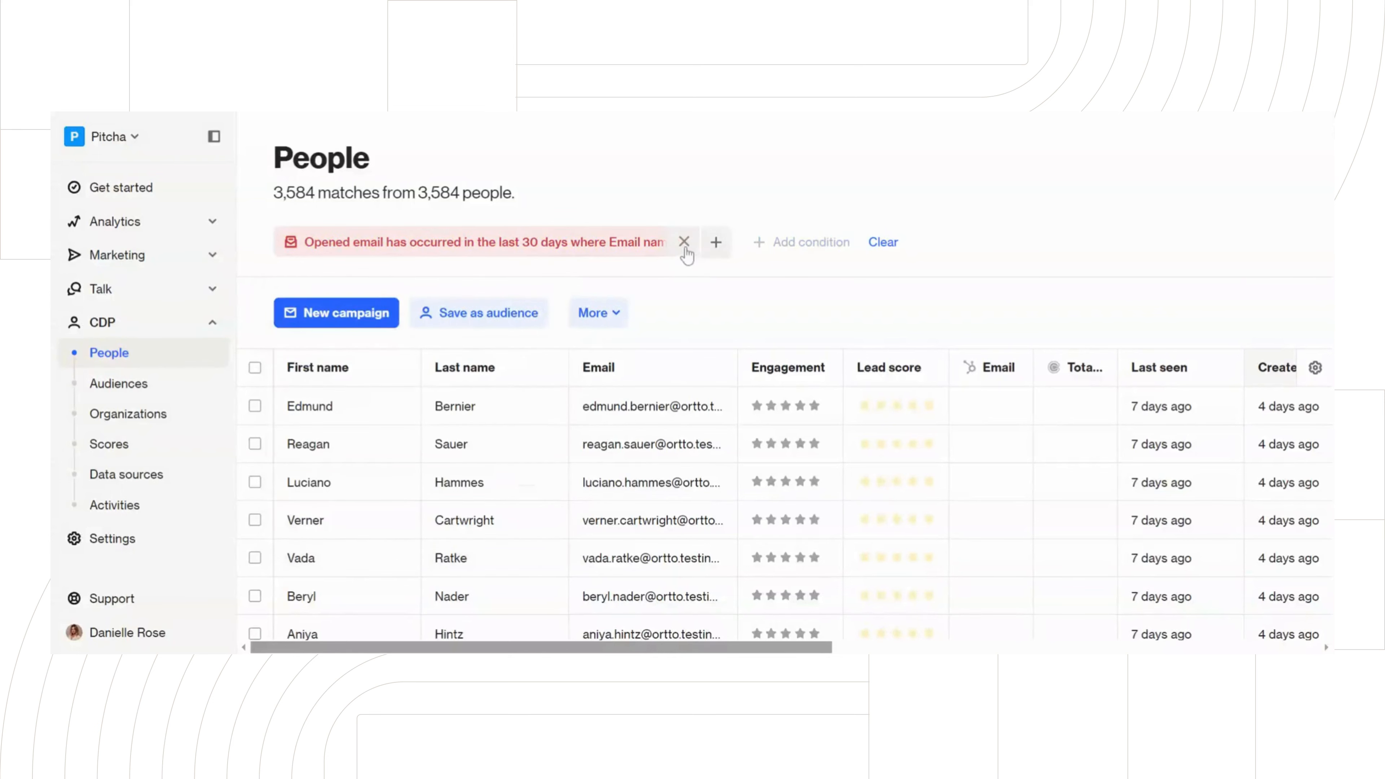
{"action": "left_click", "coordinate": [685, 248]}
Add an Audience filter to the people list using the Is a member of condition.
{"action": "left_click", "coordinate": [297, 239]}
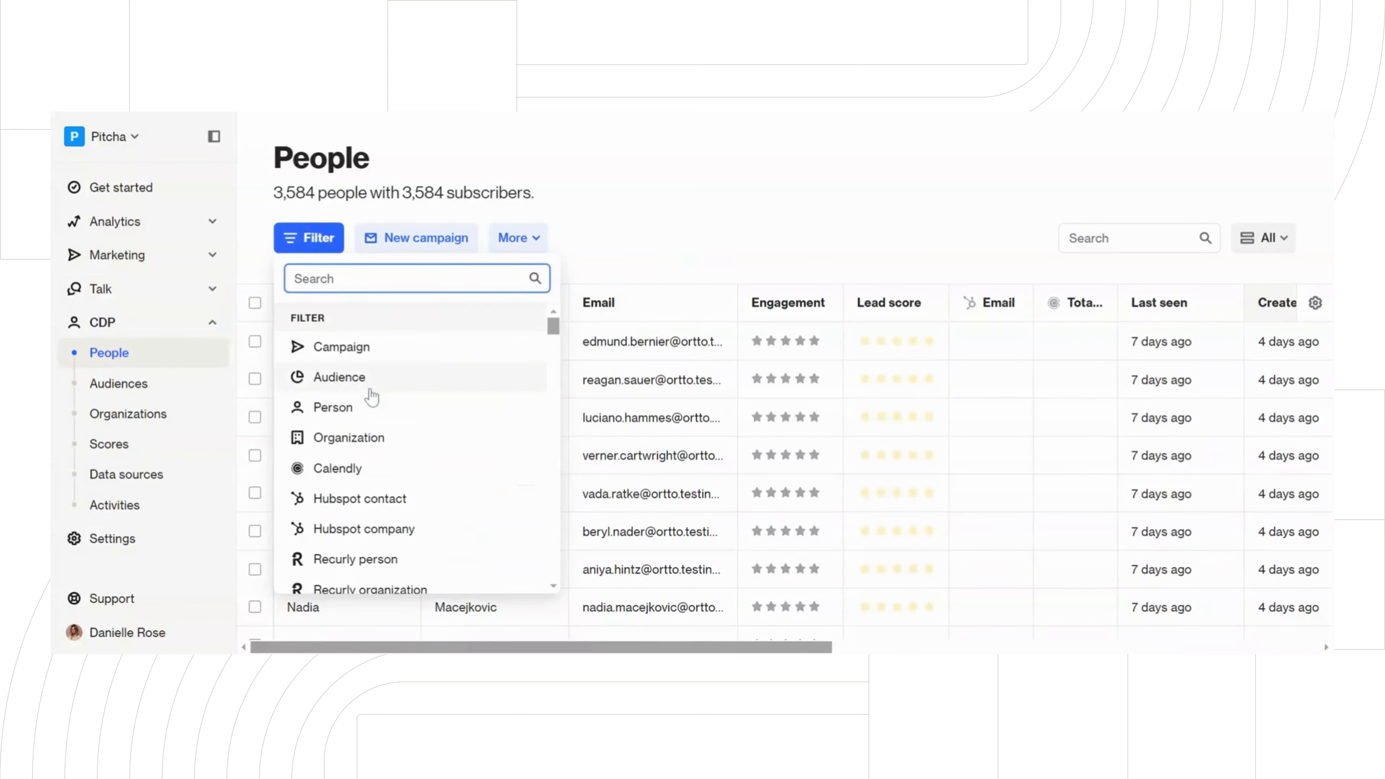
{"action": "left_click", "coordinate": [370, 389]}
{"action": "left_click", "coordinate": [362, 347]}
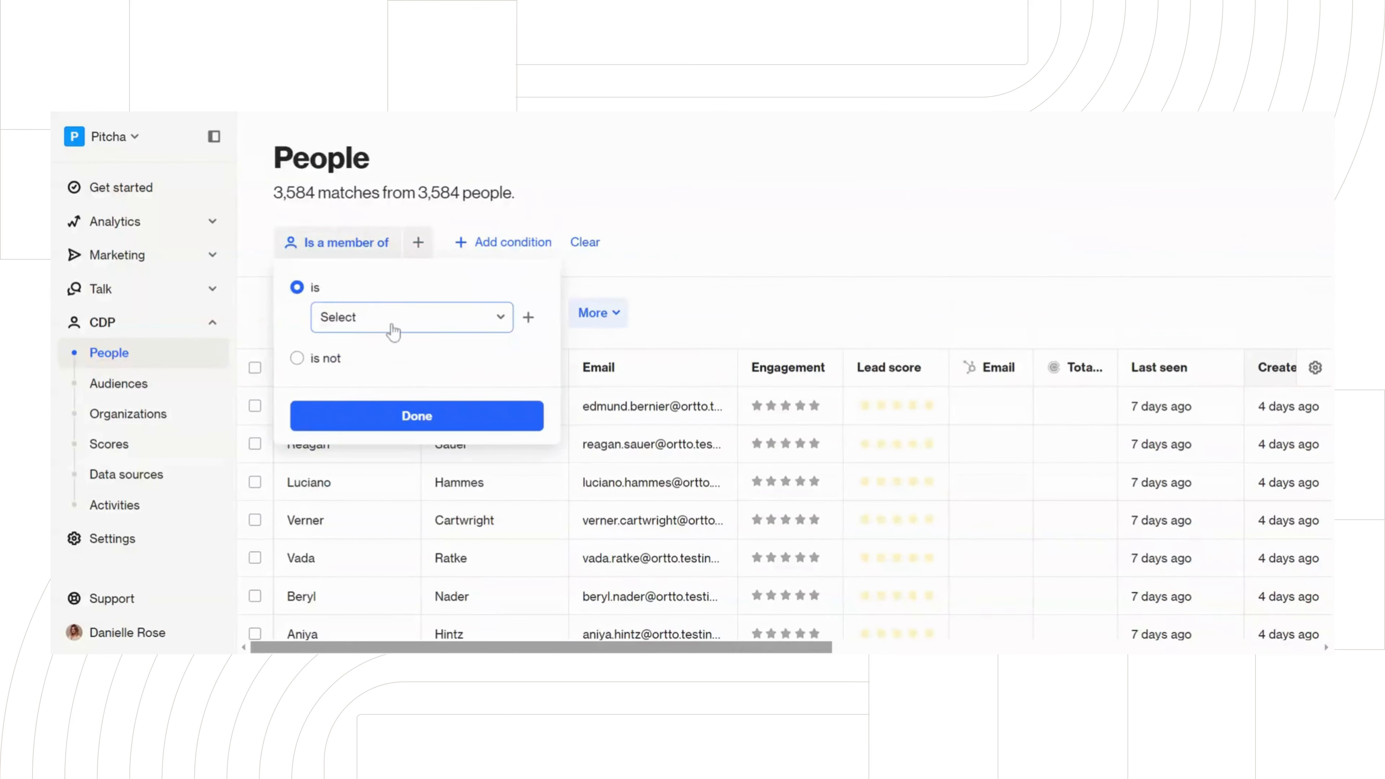
Turn the membership value into a group and include the Active Leads and Active Trial Users audiences.
{"action": "left_click", "coordinate": [420, 328]}
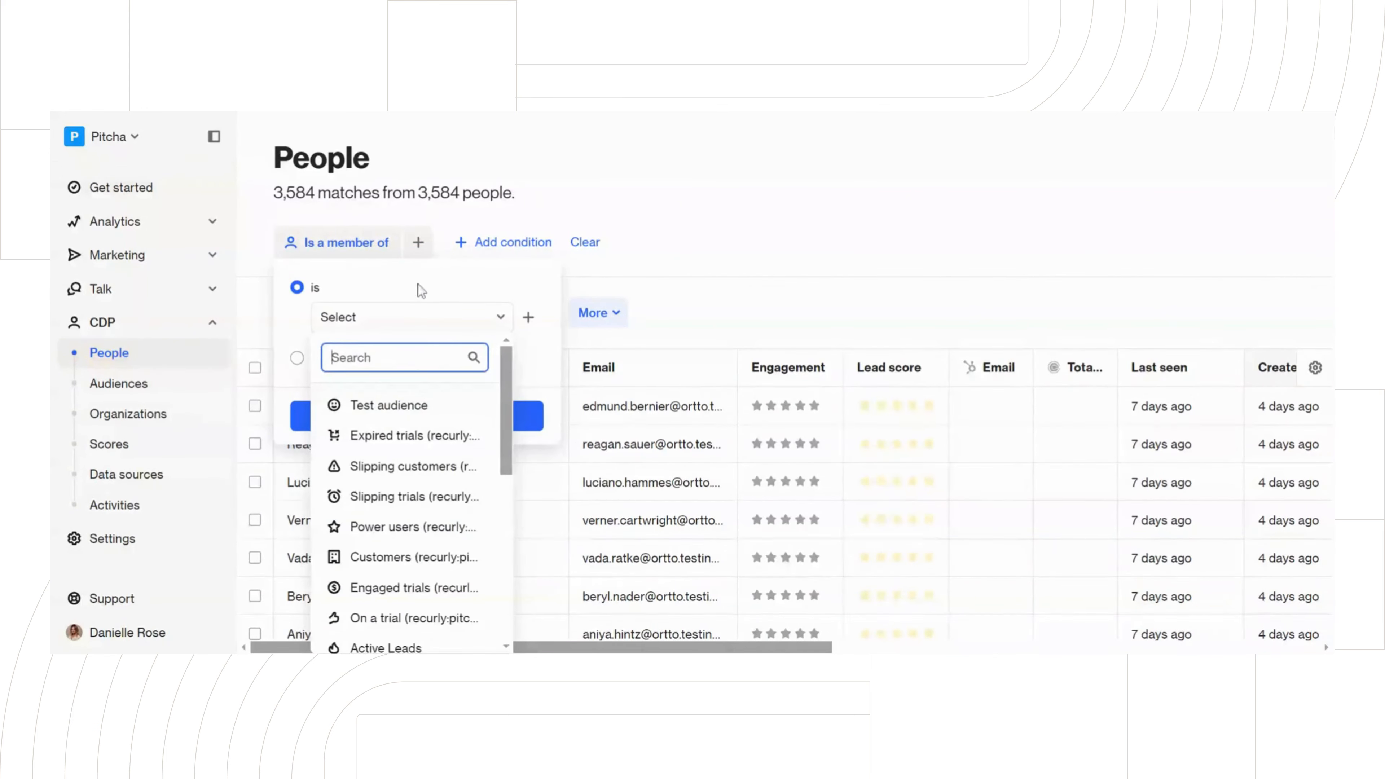
{"action": "left_click", "coordinate": [527, 318]}
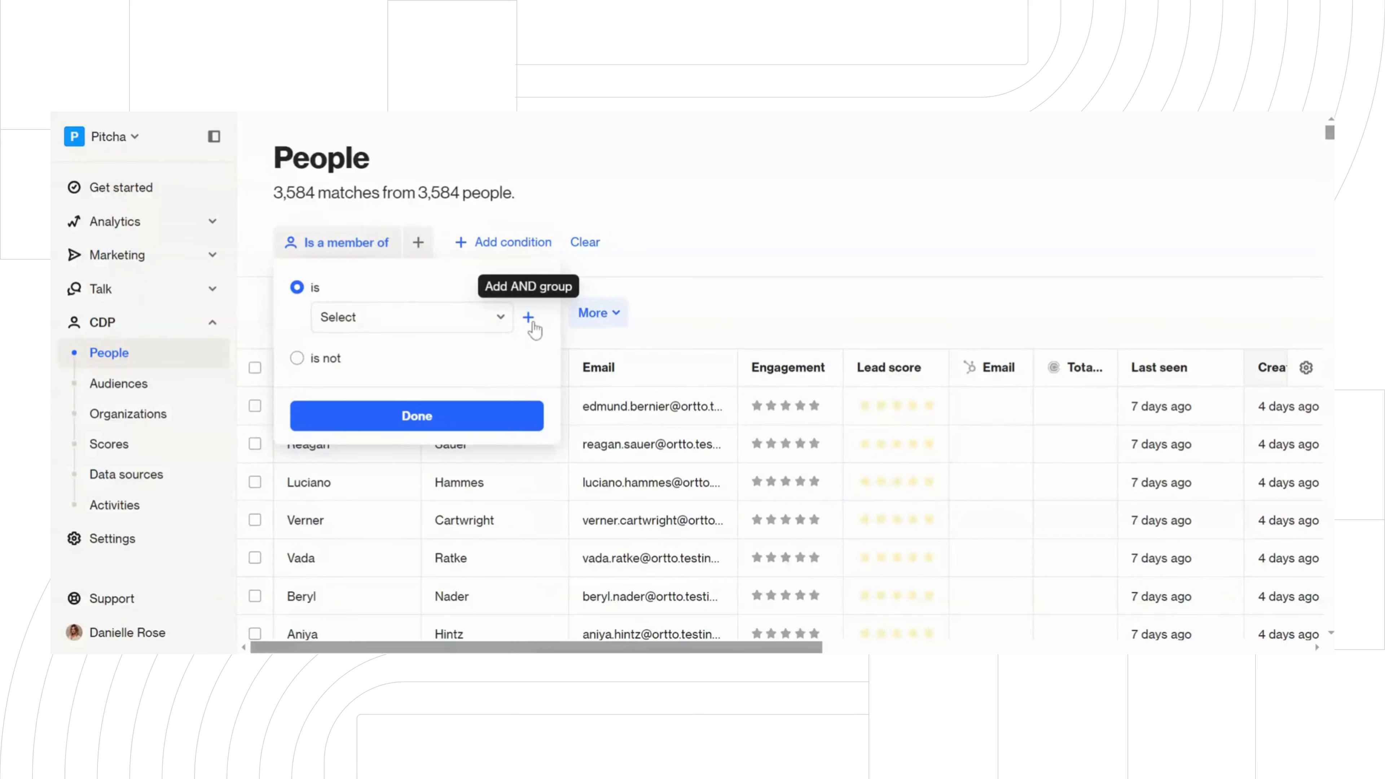
{"action": "left_click", "coordinate": [436, 326]}
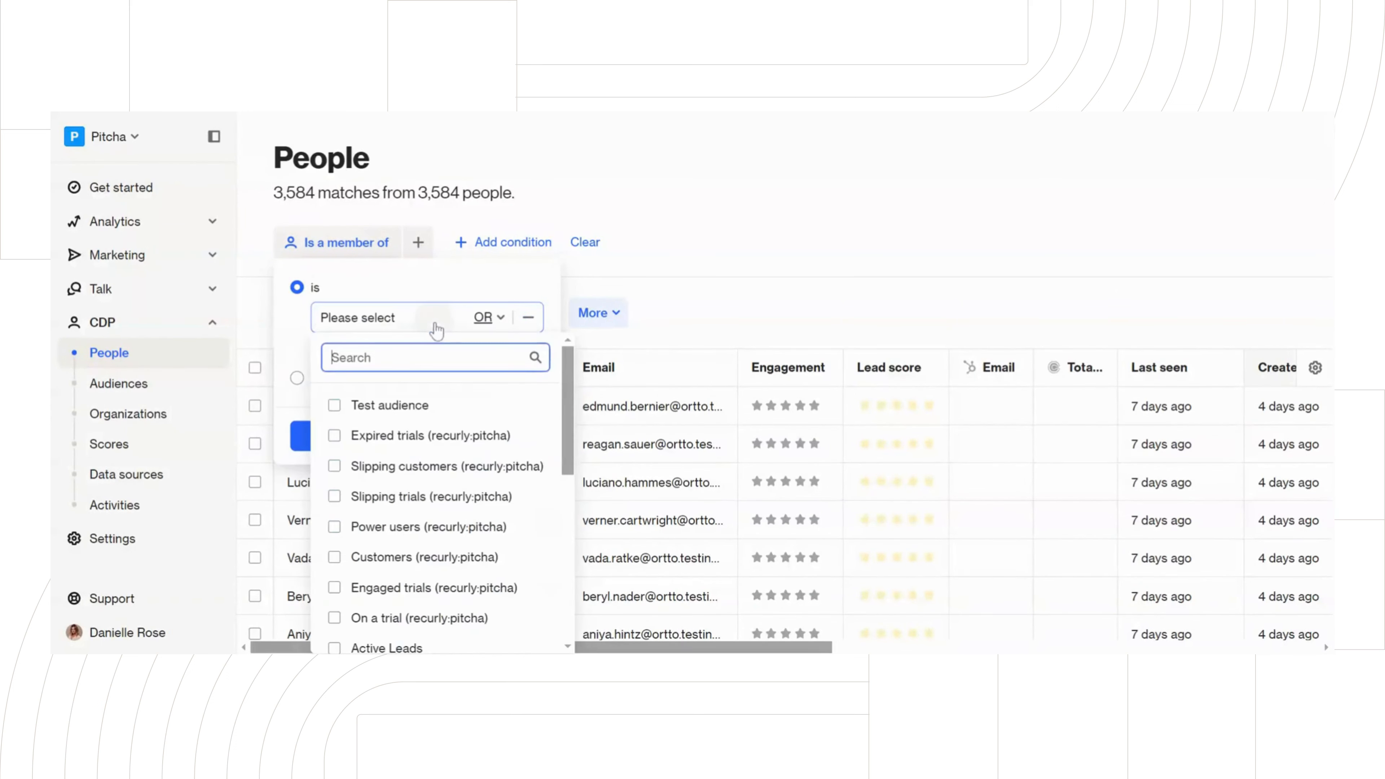
{"action": "scroll", "coordinate": [375, 479], "scroll_direction": "down", "scroll_amount": 2}
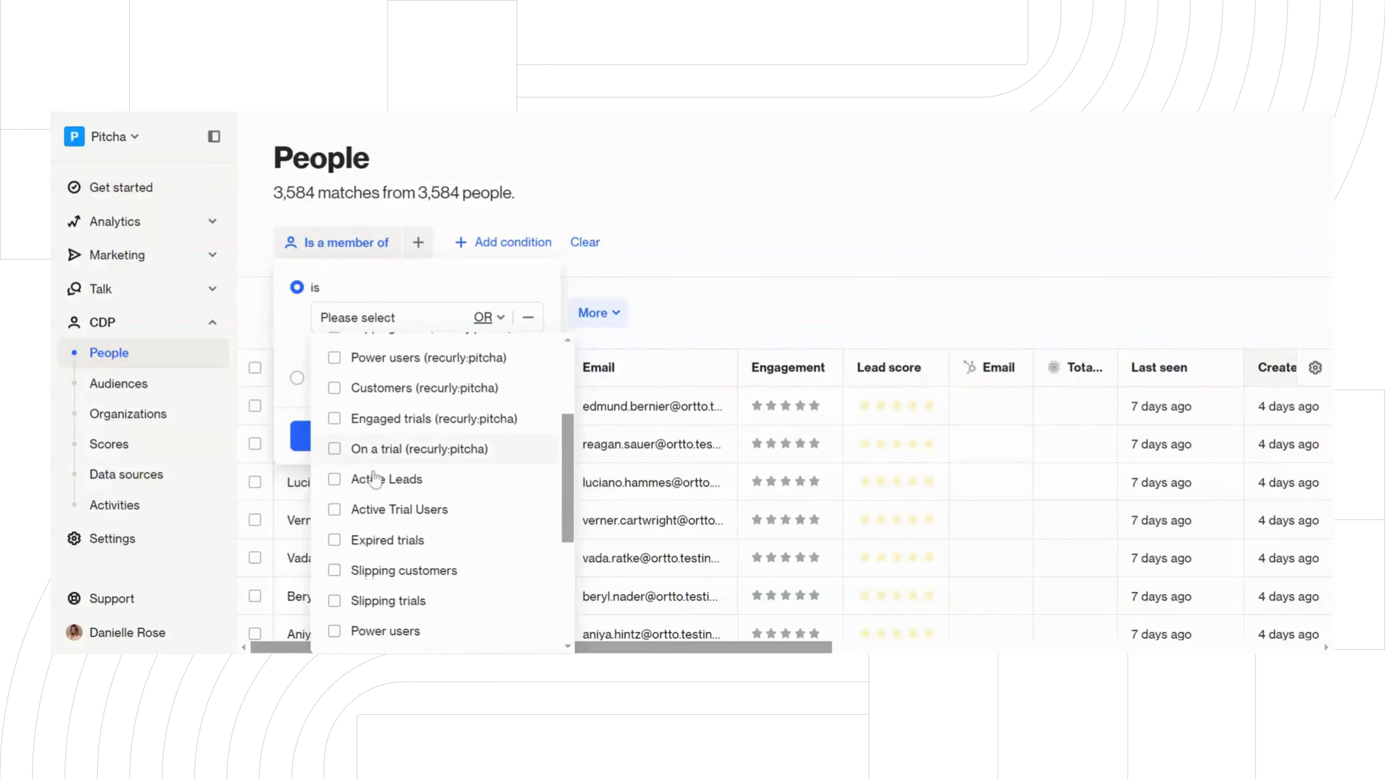
{"action": "left_click", "coordinate": [334, 479]}
{"action": "left_click", "coordinate": [334, 481]}
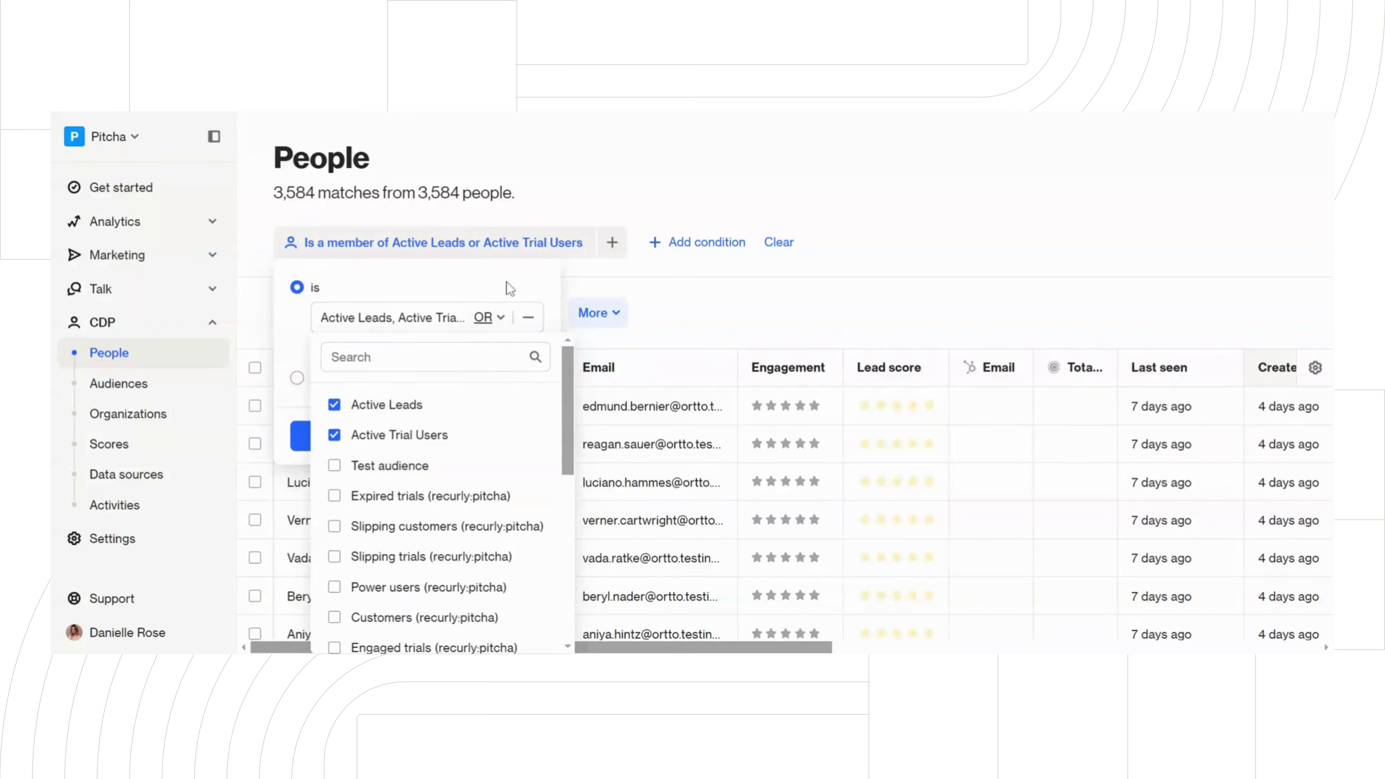
Switch the audience group's operator to AND and back to OR, and apply the membership filter.
{"action": "left_click", "coordinate": [489, 320]}
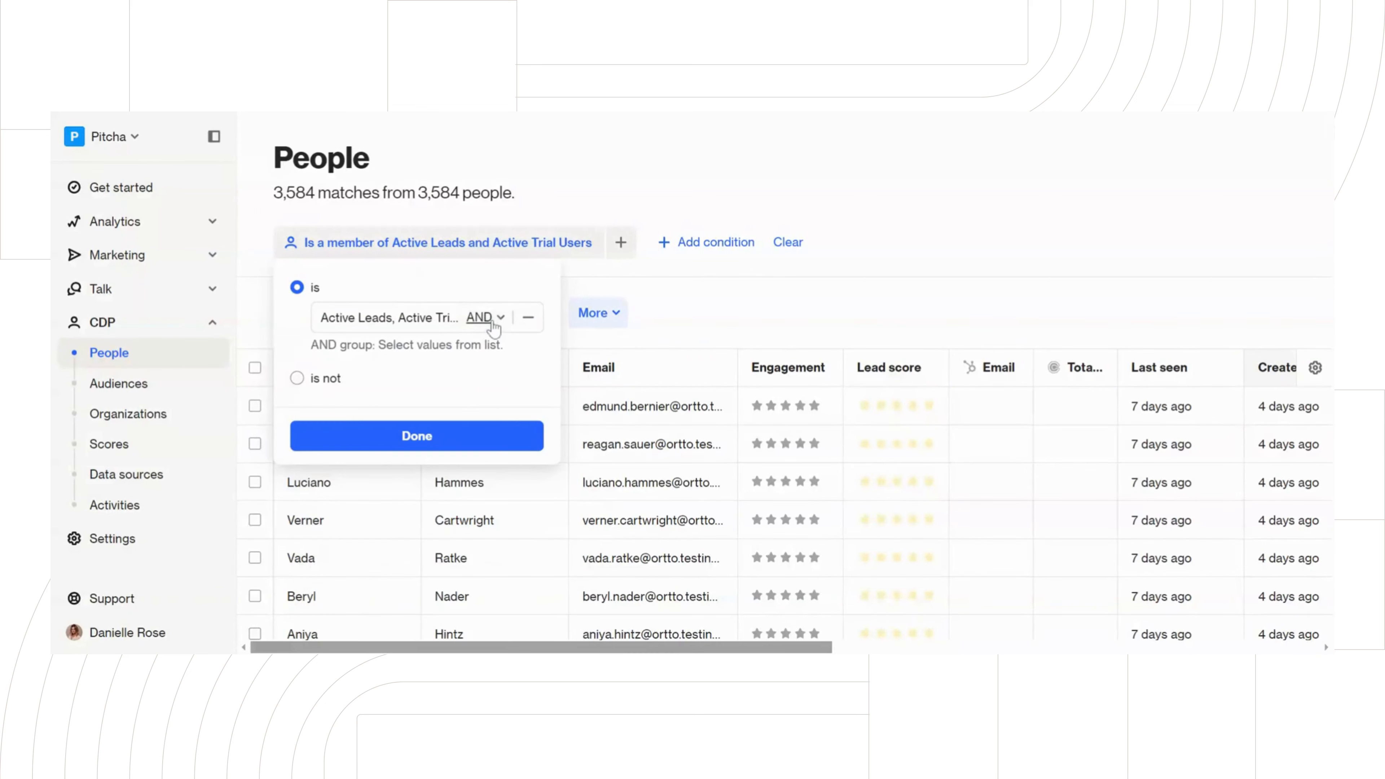
{"action": "left_click", "coordinate": [491, 319]}
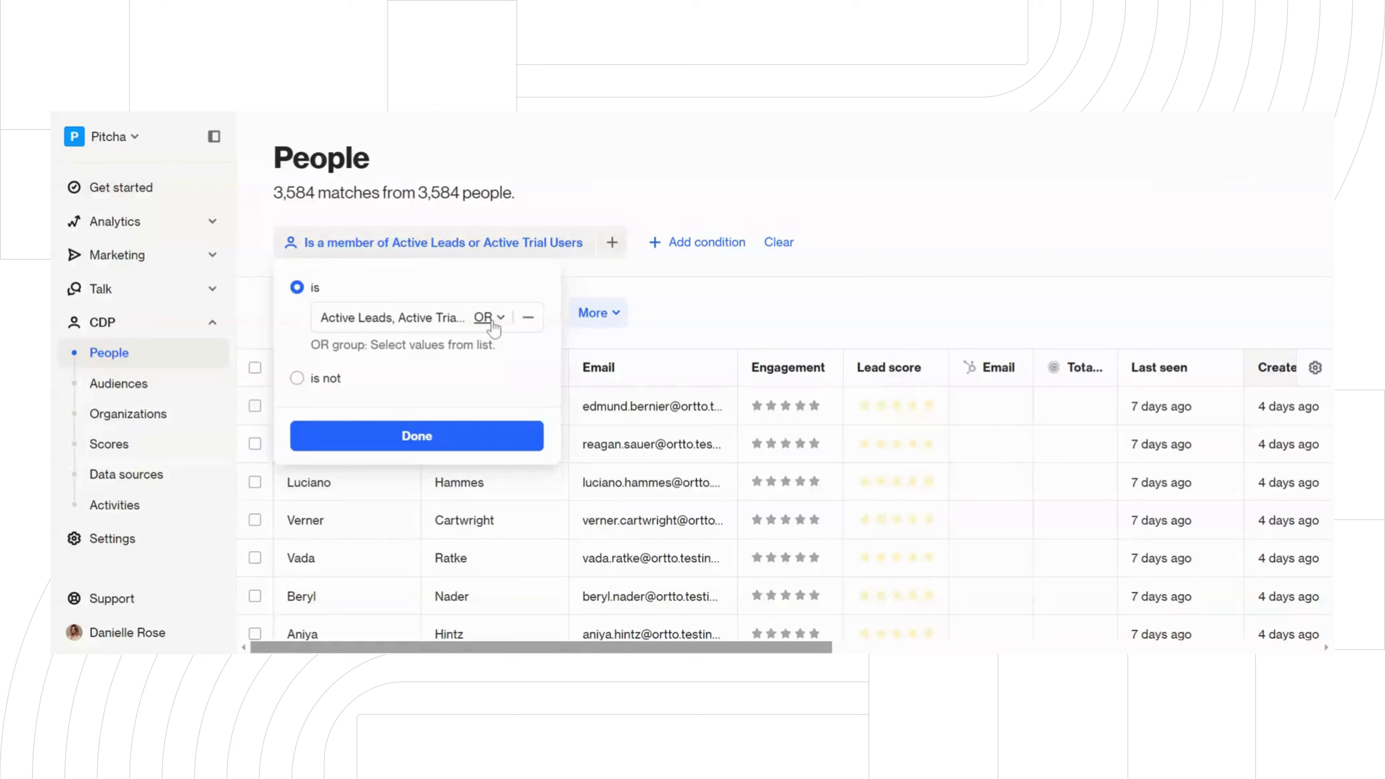
{"action": "left_click", "coordinate": [417, 436]}
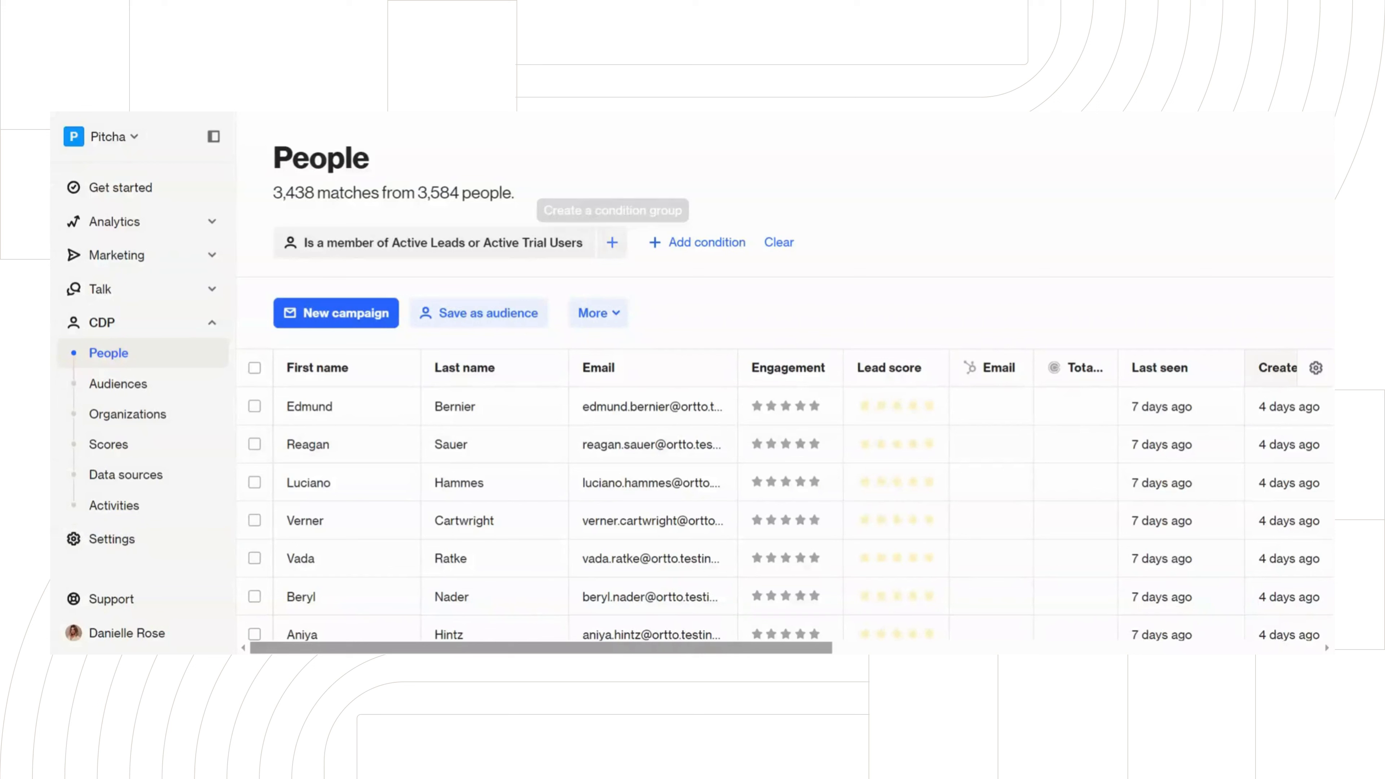
Group the membership condition with a Sign up activity condition that first occurred more than 14 days ago.
{"action": "left_click", "coordinate": [612, 243]}
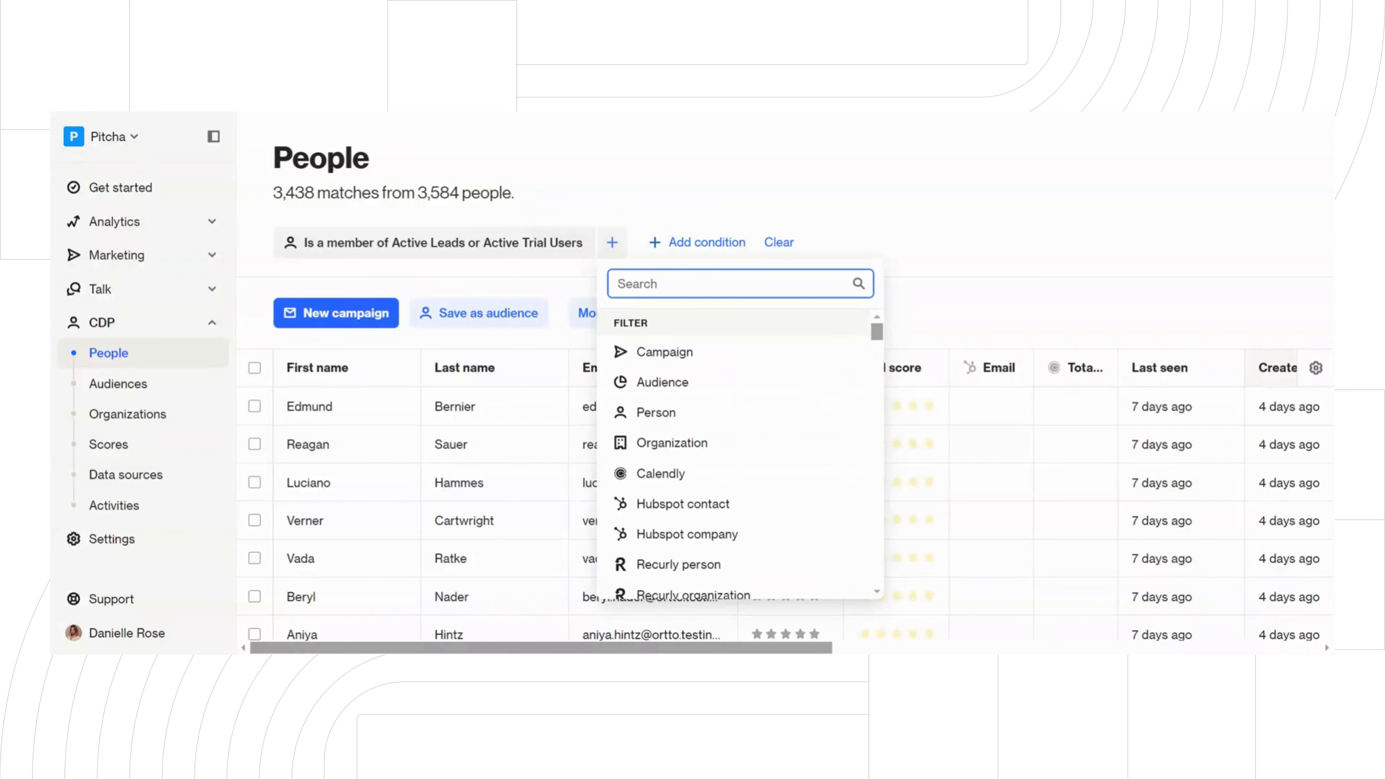
{"action": "type", "text": "sign"}
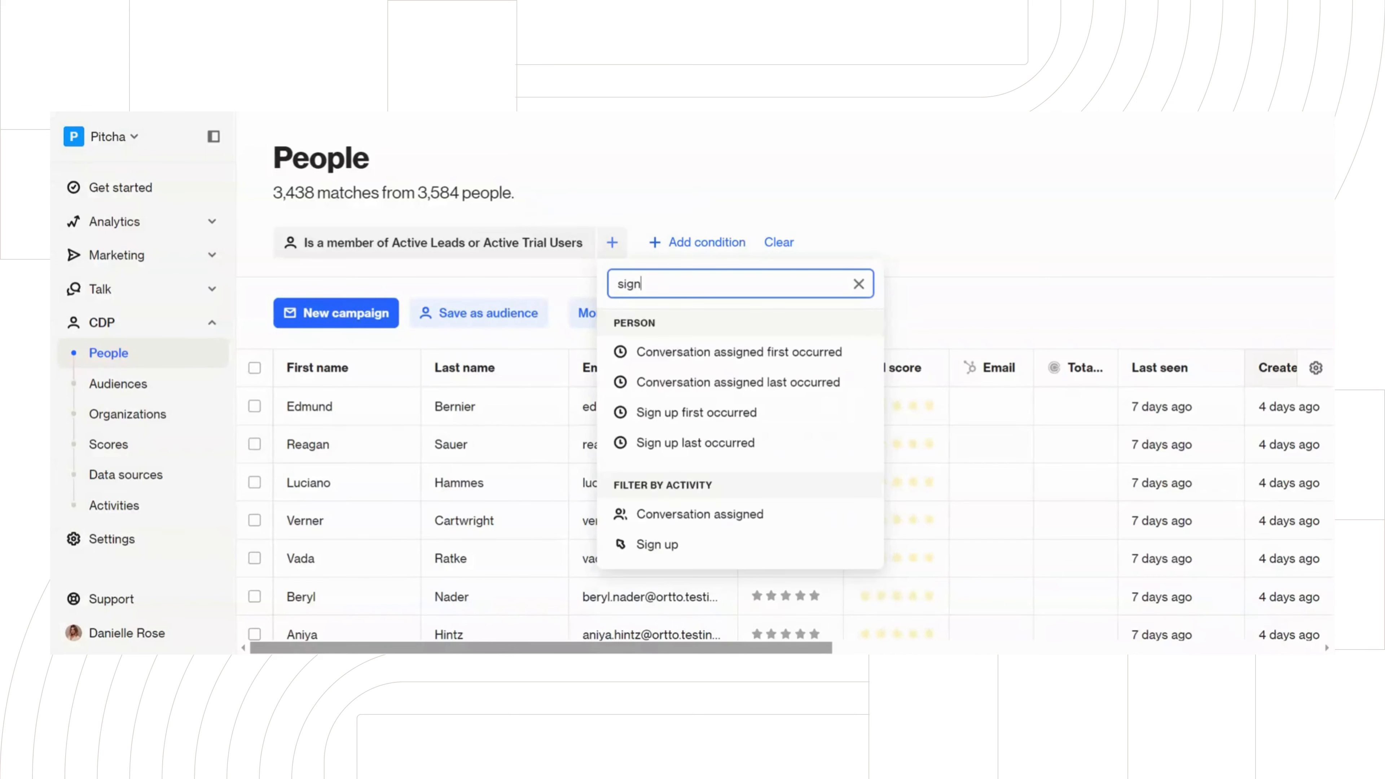
{"action": "left_click", "coordinate": [674, 548]}
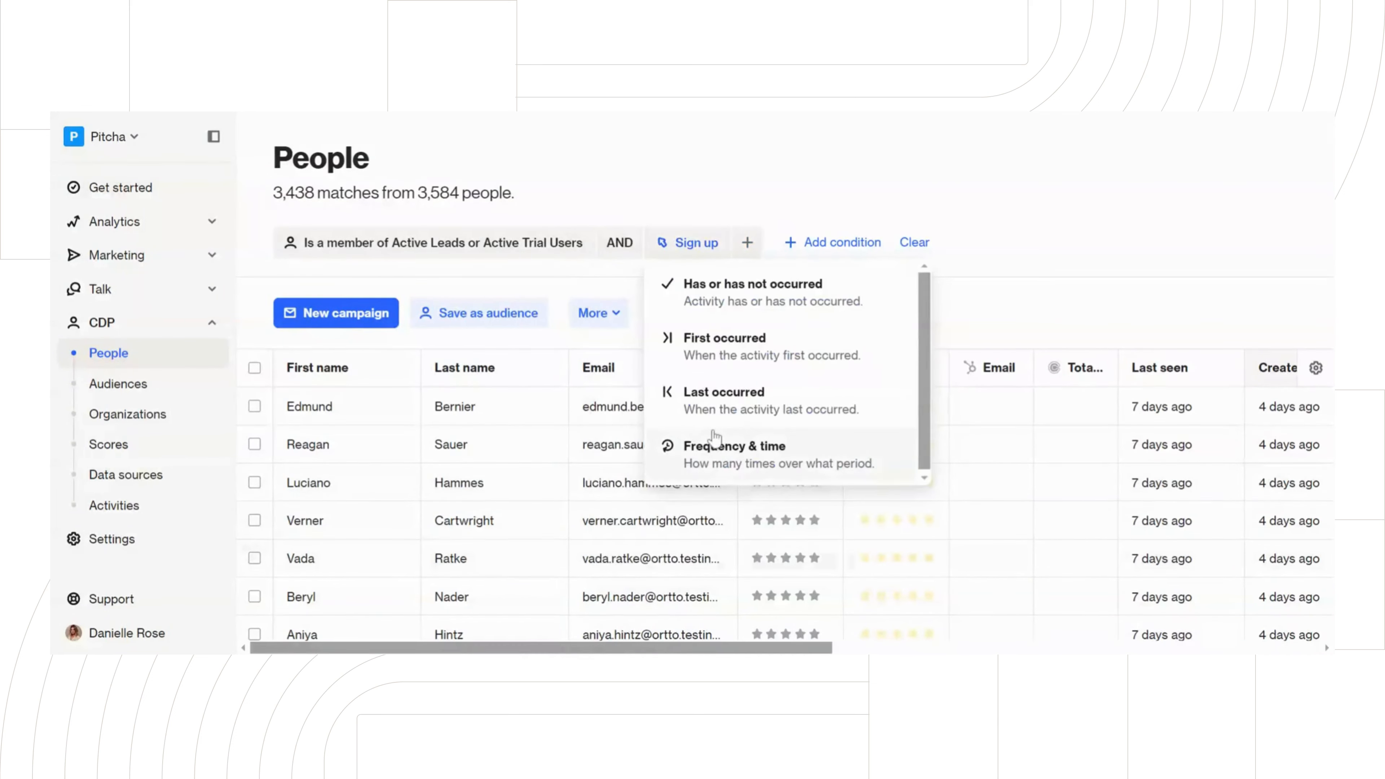
{"action": "left_click", "coordinate": [740, 341]}
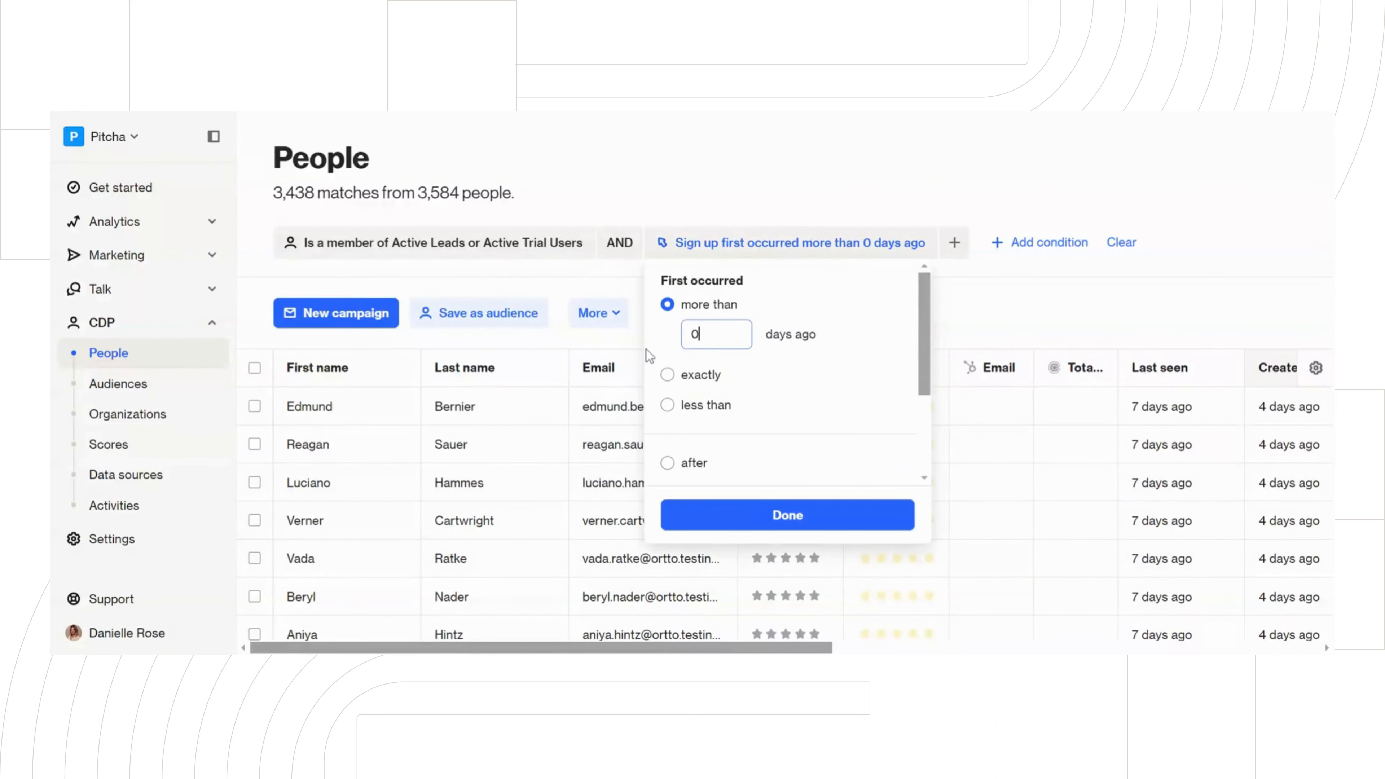
{"action": "type", "text": "14"}
{"action": "left_click", "coordinate": [807, 515]}
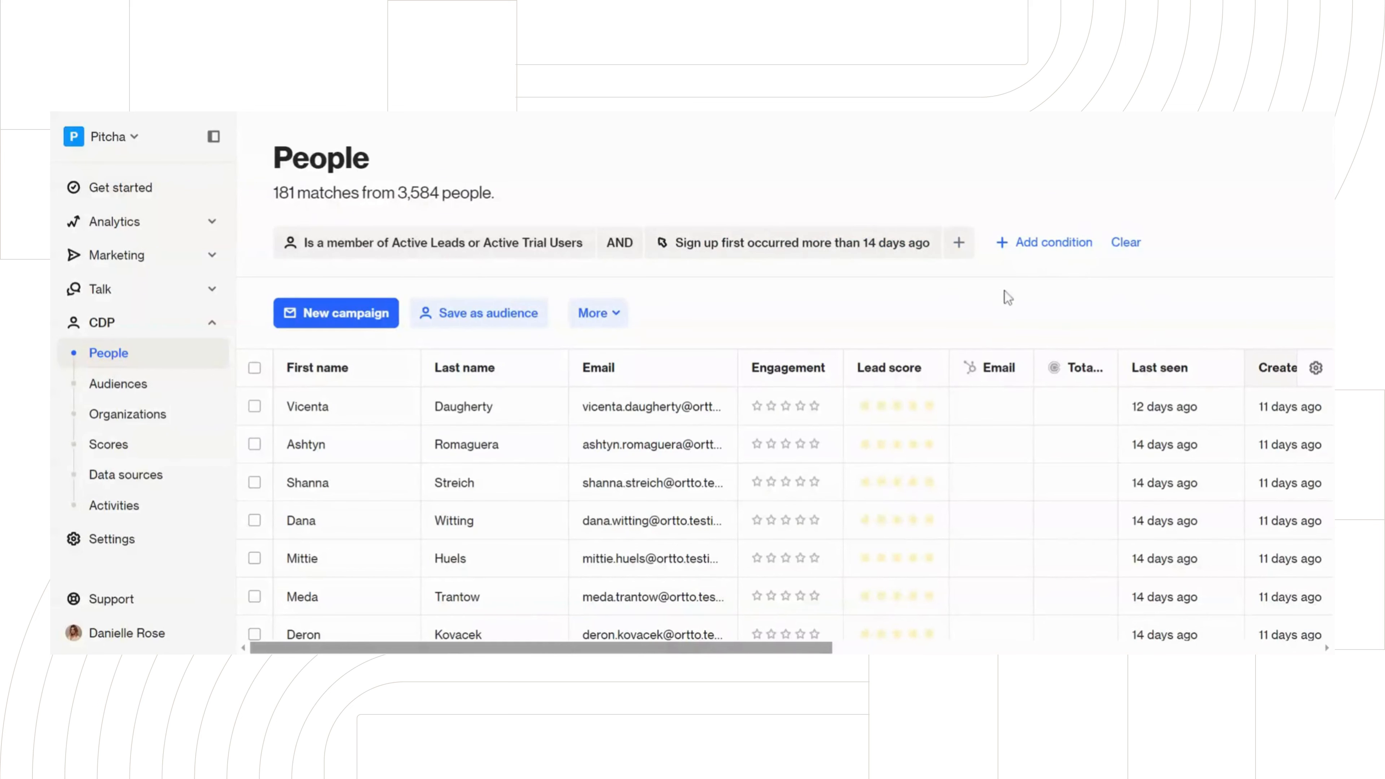
Switch the operator joining the membership and Sign up conditions to OR and back to AND.
{"action": "left_click", "coordinate": [959, 243]}
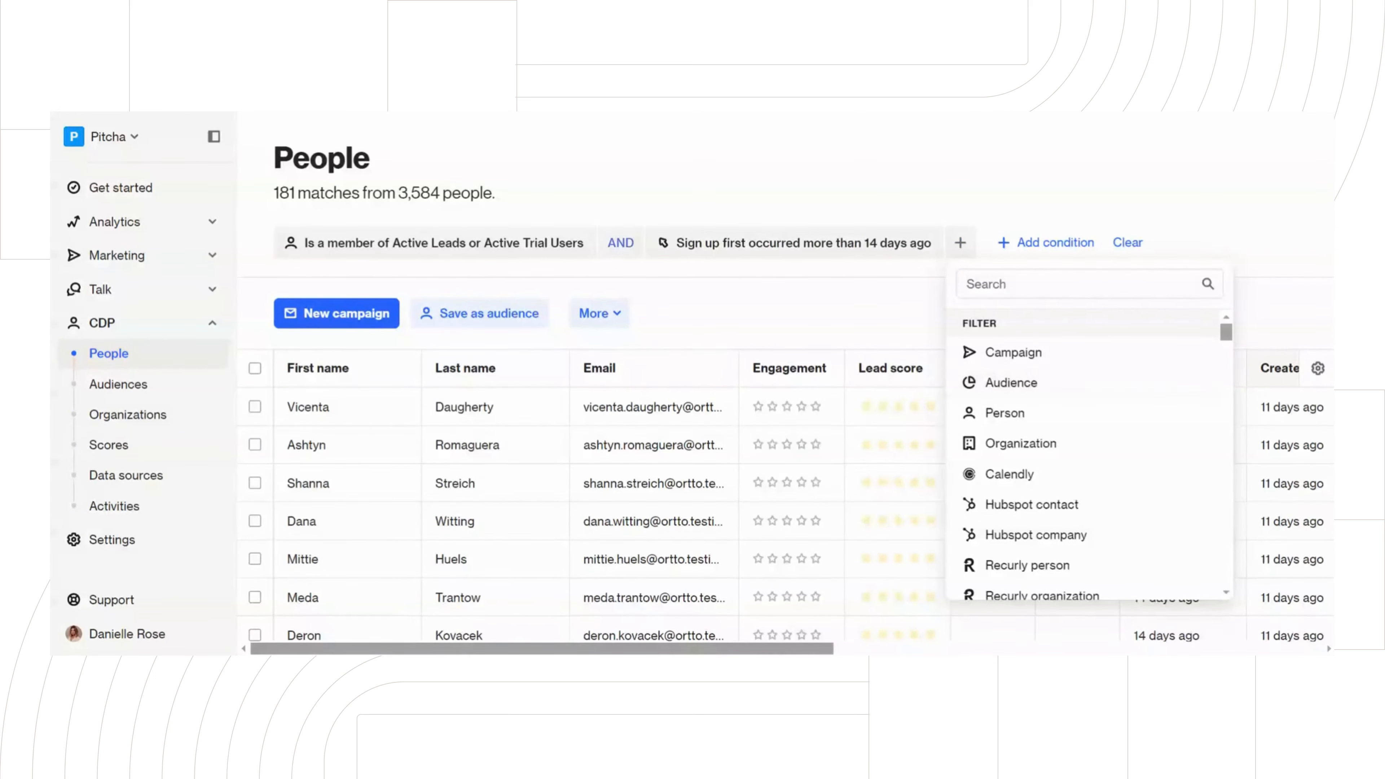
{"action": "left_click", "coordinate": [620, 242]}
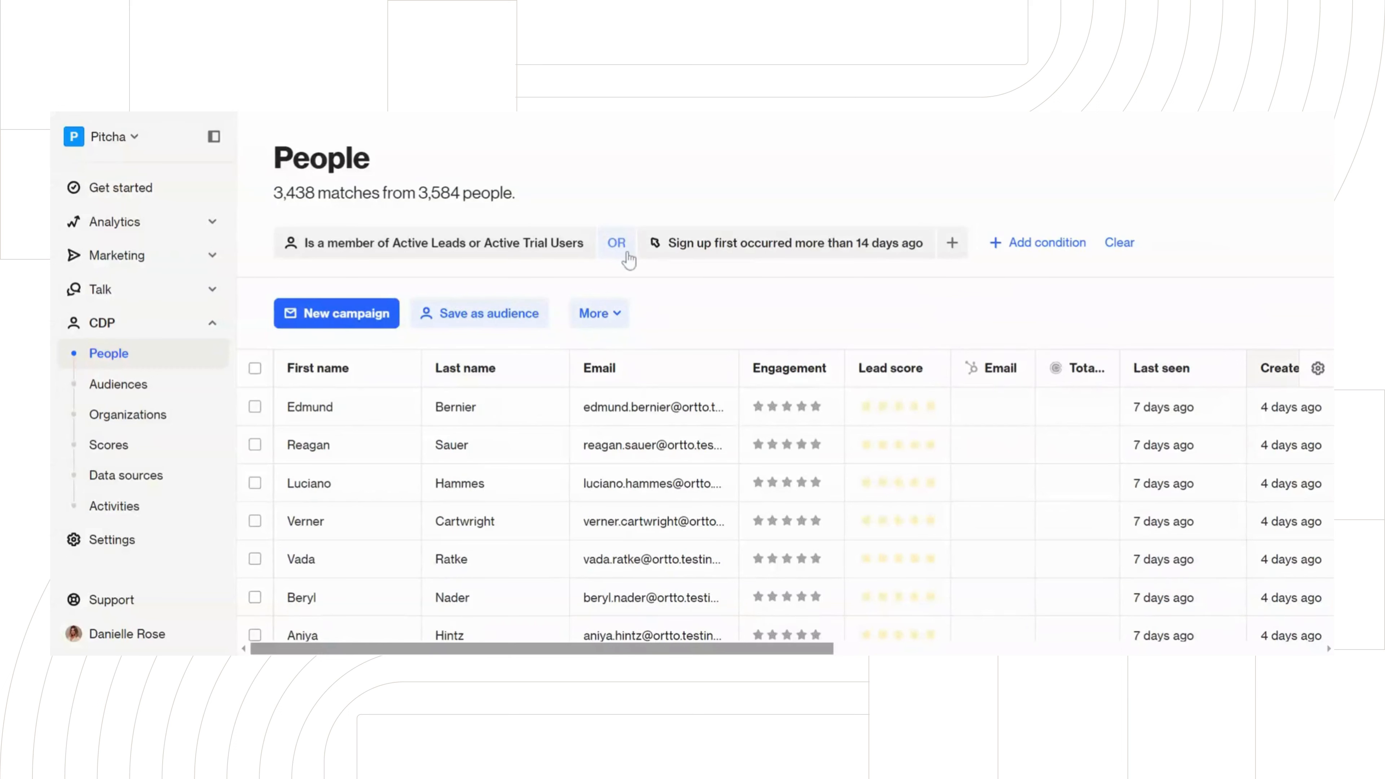
{"action": "left_click", "coordinate": [626, 251]}
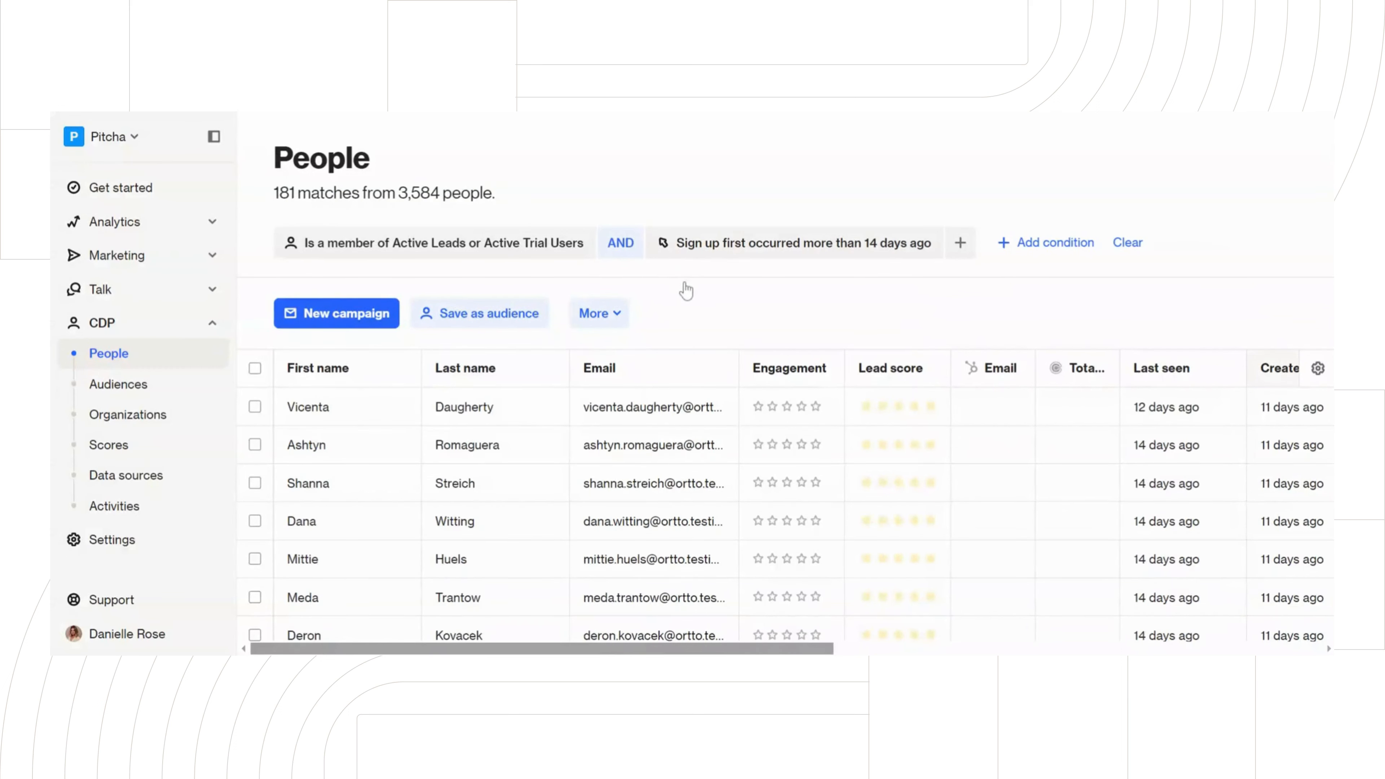